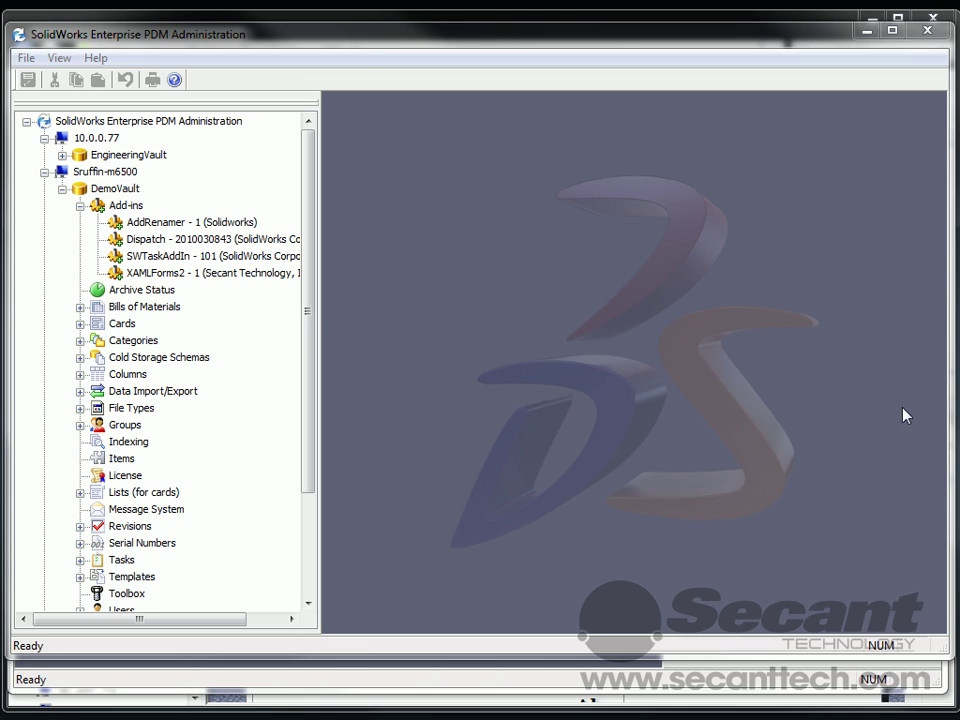
{"action": "left_click", "coordinate": [122, 206]}
{"action": "right_click", "coordinate": [120, 208]}
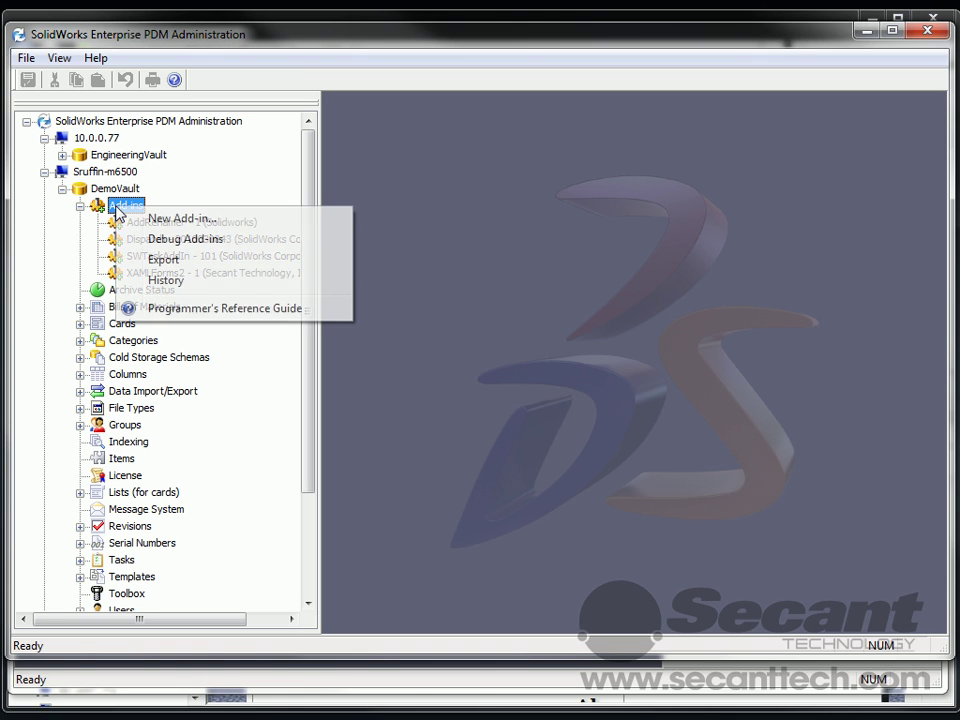
{"action": "left_click", "coordinate": [155, 218]}
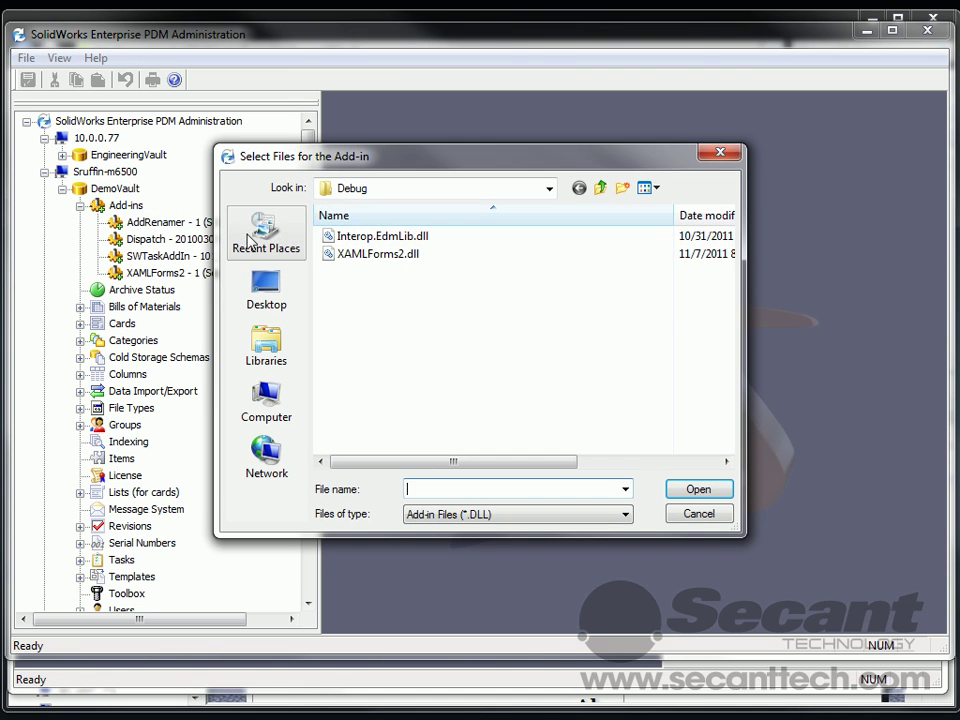
{"action": "left_click", "coordinate": [381, 237]}
{"action": "left_click", "coordinate": [380, 254], "text": "ctrl"}
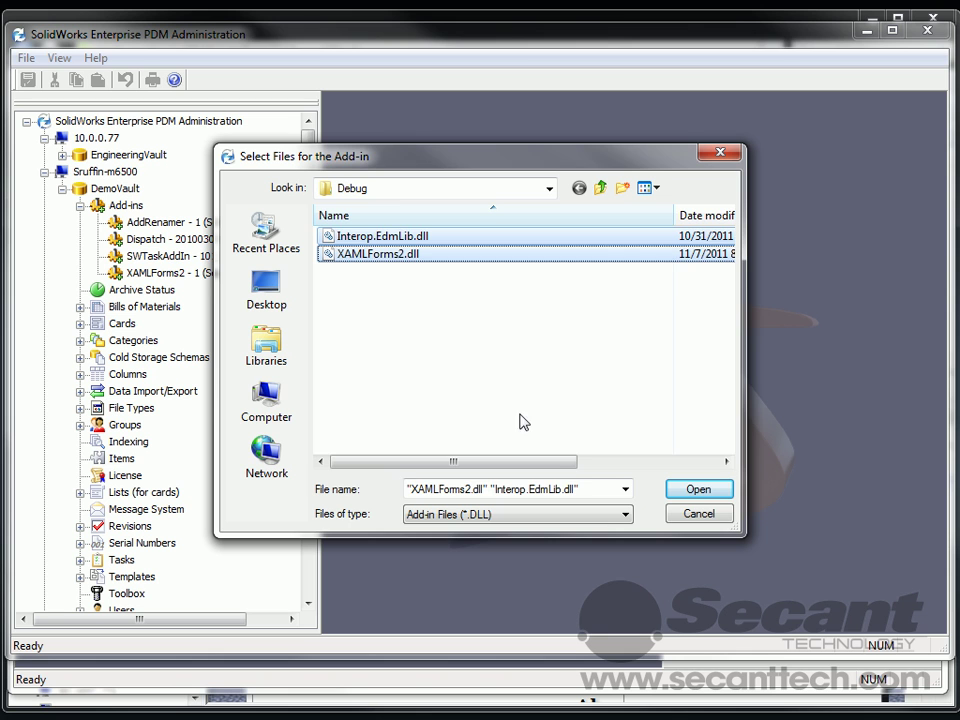
{"action": "left_click", "coordinate": [698, 513]}
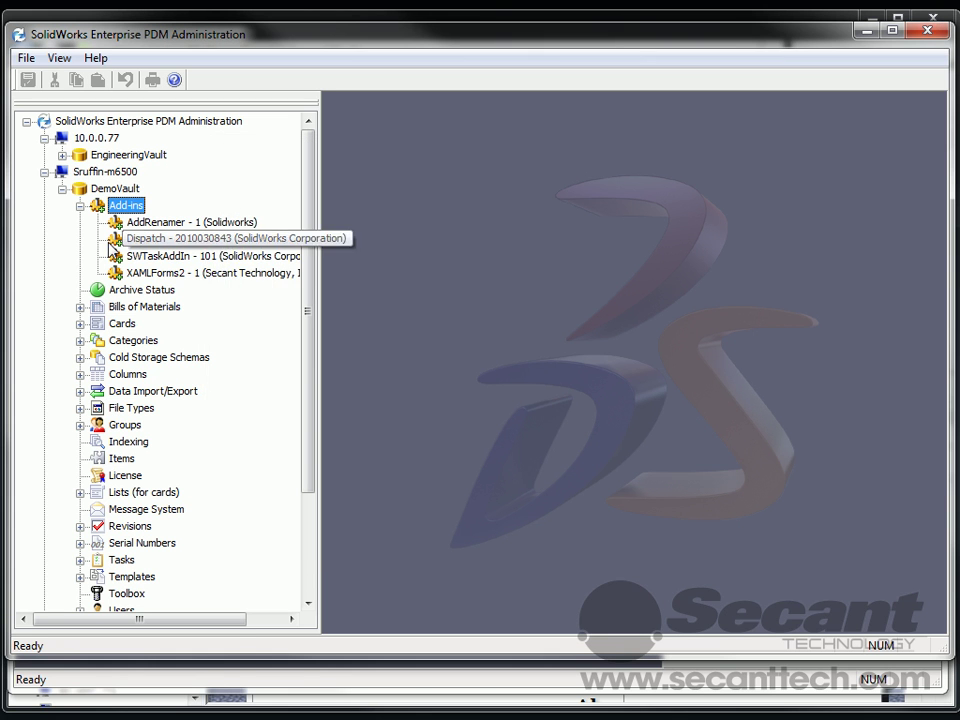
Step: Review the XAMLForms2 add-in's properties and its MultiList usage description, and close the properties
{"action": "left_click", "coordinate": [138, 272]}
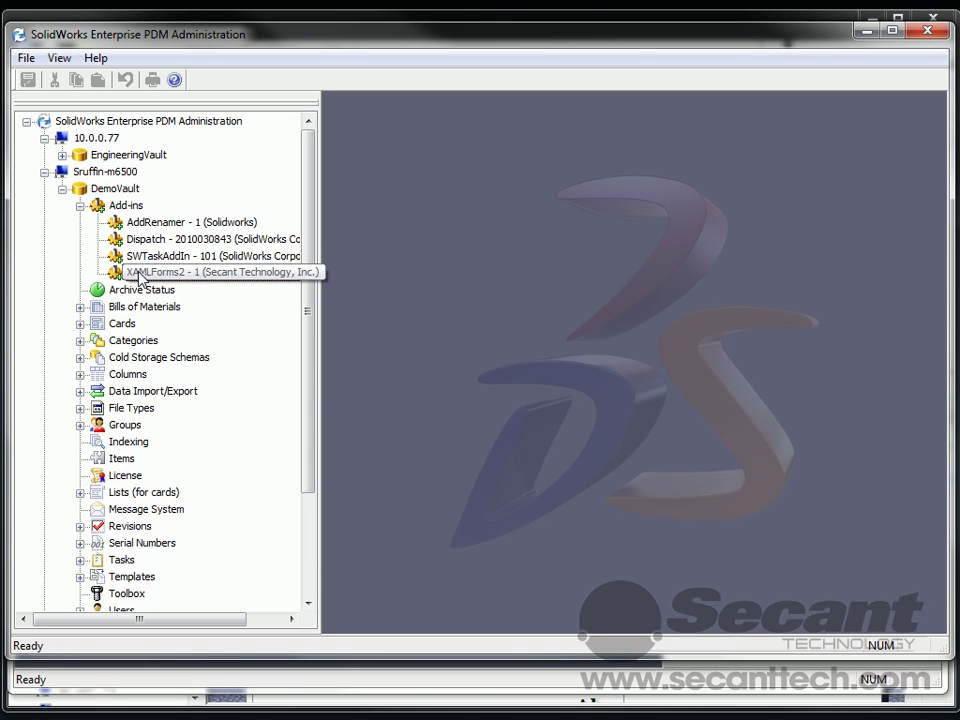
{"action": "double_click", "coordinate": [139, 274]}
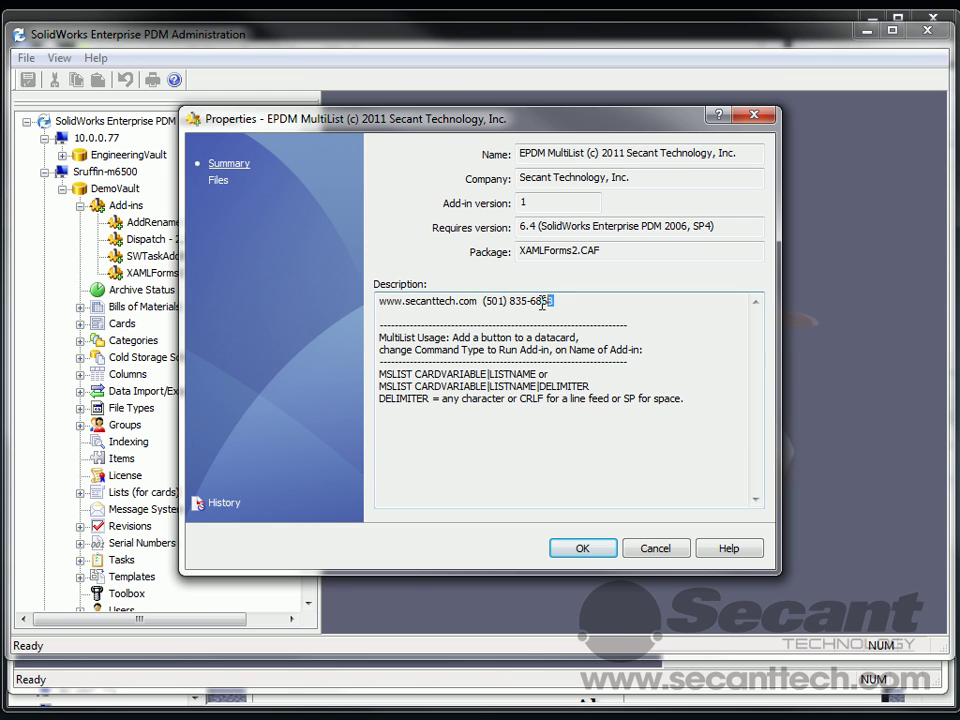
{"action": "left_click_drag", "start_coordinate": [544, 302], "coordinate": [343, 304]}
{"action": "left_click", "coordinate": [575, 306]}
{"action": "left_click", "coordinate": [580, 546]}
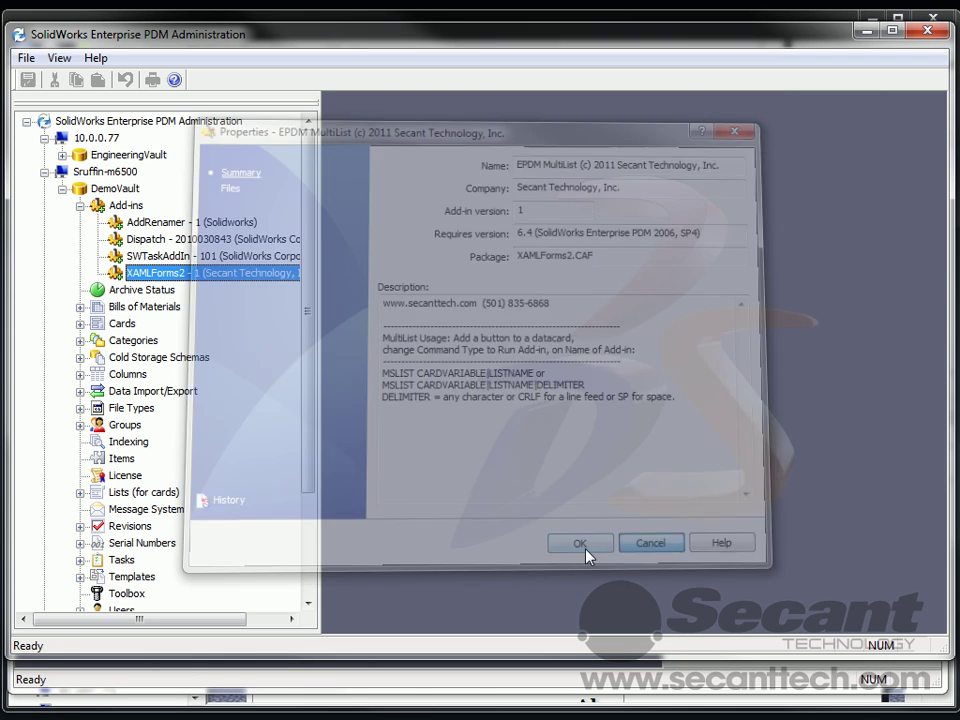
Step: Switch to the Card Editor and inspect the Manager, Department and FH-AFFECTEDMODELS edit boxes on the Text Card
{"action": "left_click_drag", "start_coordinate": [312, 425], "coordinate": [313, 540]}
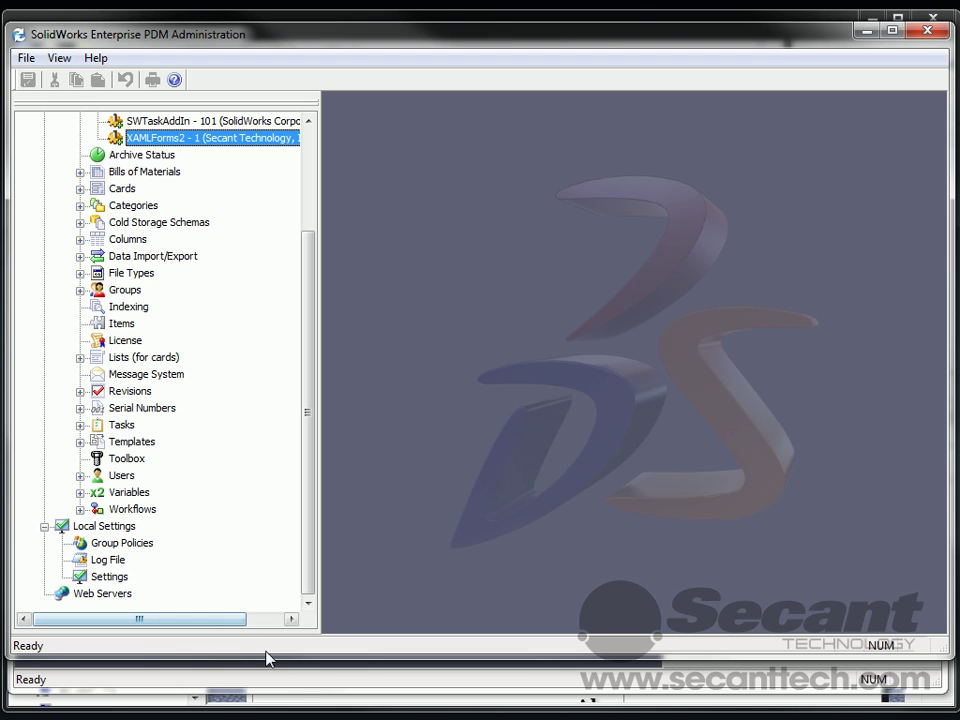
{"action": "left_click", "coordinate": [315, 690]}
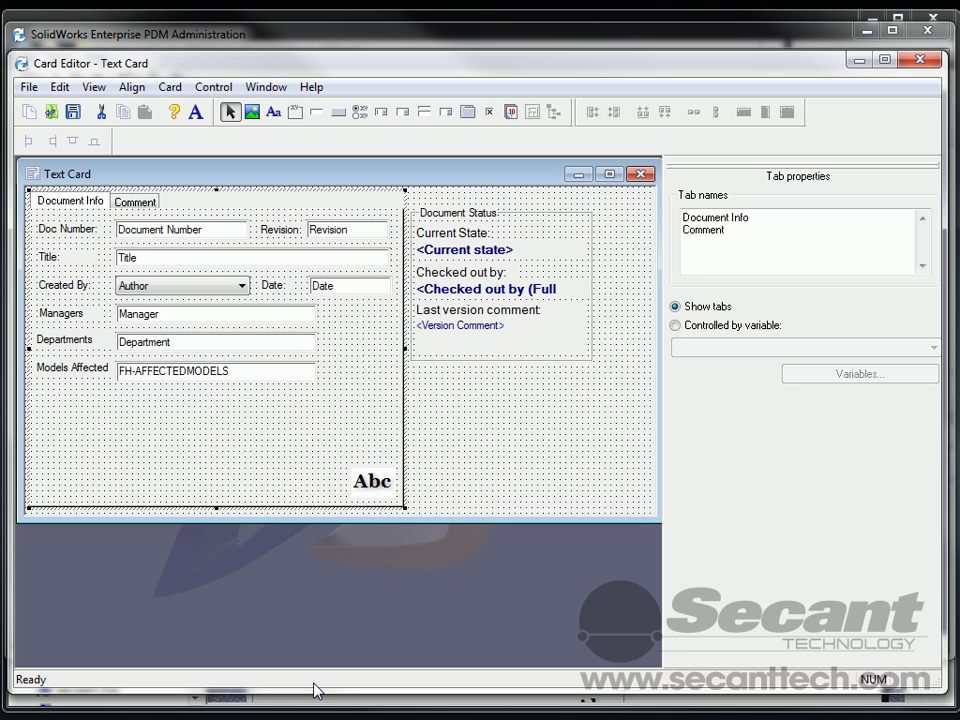
{"action": "left_click", "coordinate": [175, 315]}
{"action": "left_click", "coordinate": [242, 342]}
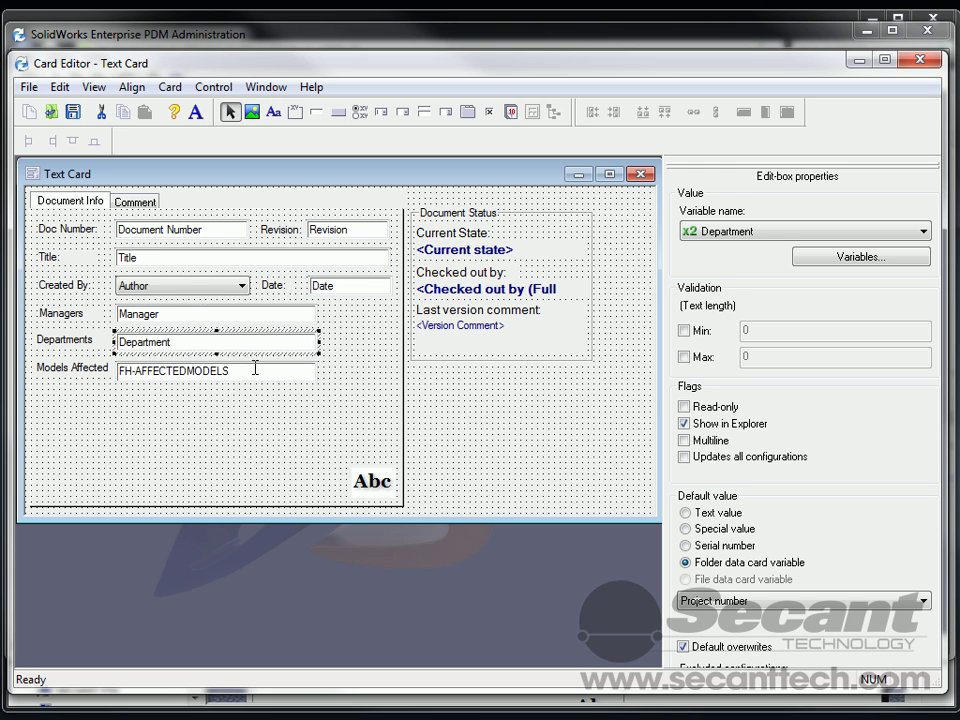
{"action": "left_click", "coordinate": [263, 373]}
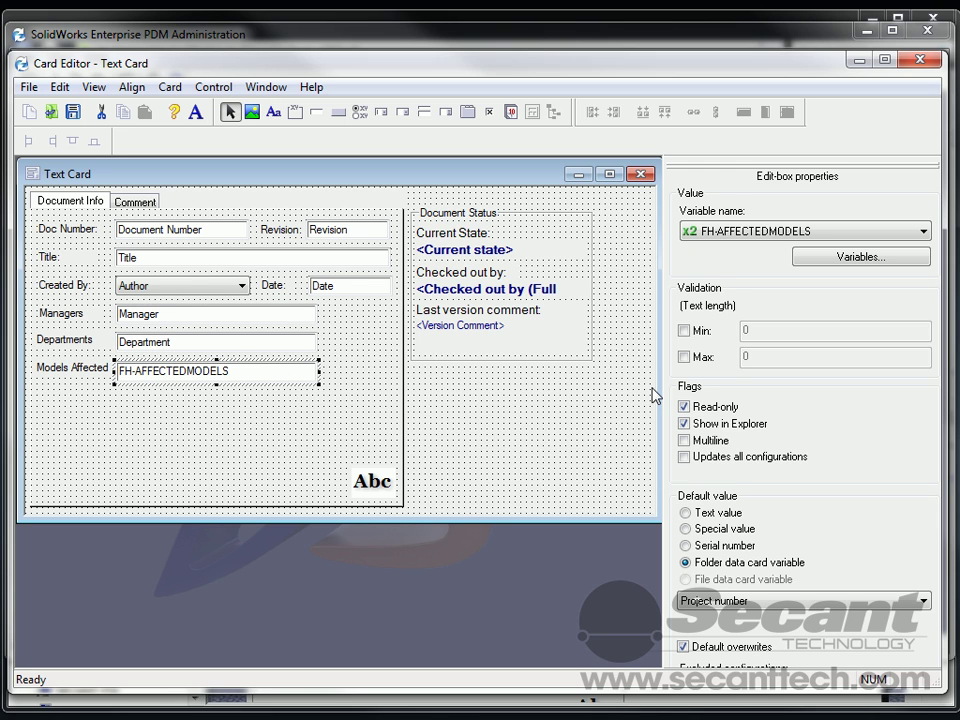
{"action": "left_click", "coordinate": [228, 340]}
{"action": "left_click", "coordinate": [195, 316]}
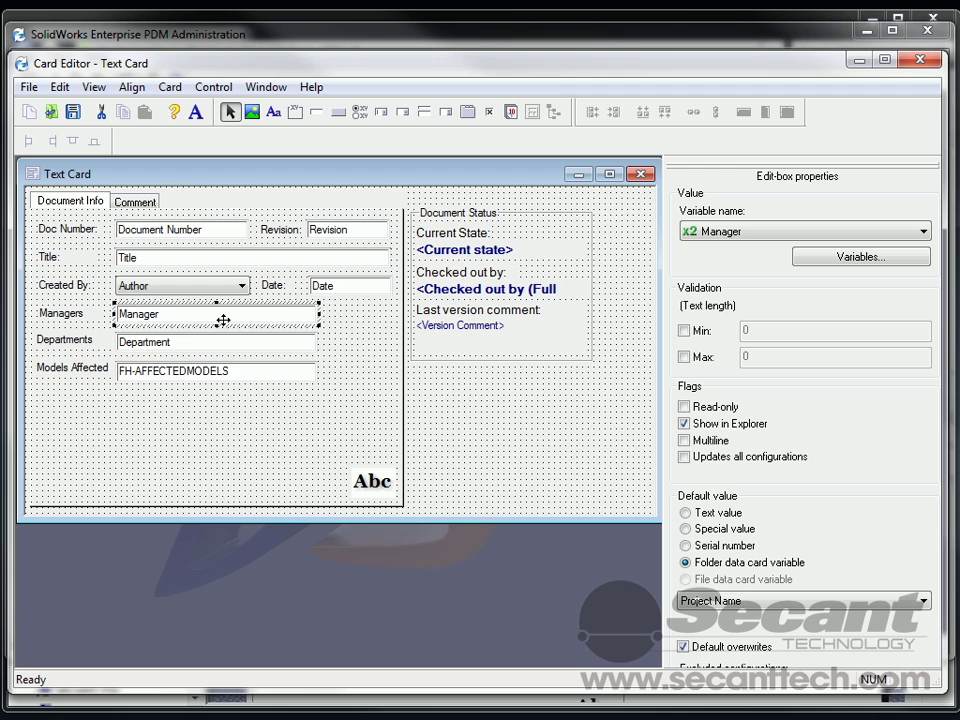
{"action": "left_click", "coordinate": [231, 342]}
{"action": "left_click", "coordinate": [248, 367]}
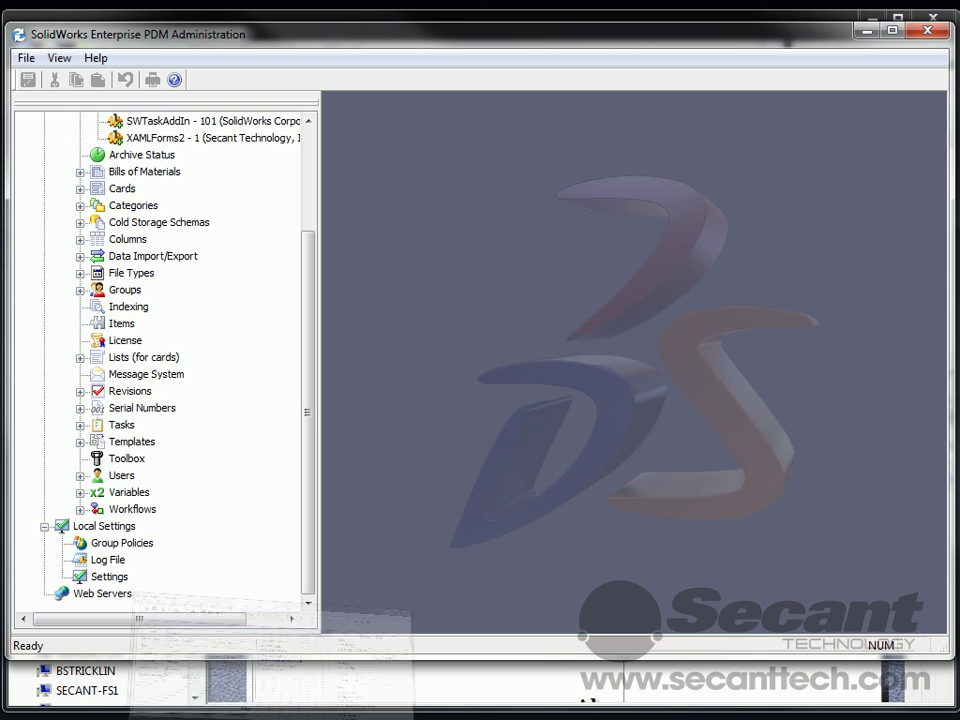
Step: In the vault administration, examine the entries of the FH-Departments, FH-ModelsRanger and Managers card lists
{"action": "left_click", "coordinate": [80, 357]}
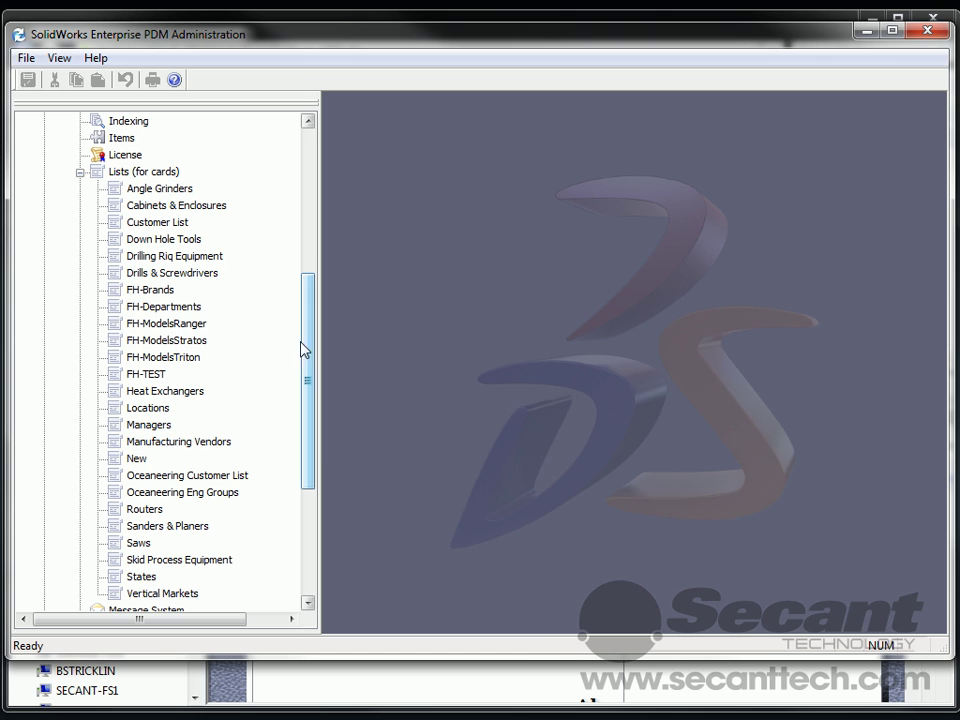
{"action": "double_click", "coordinate": [165, 306]}
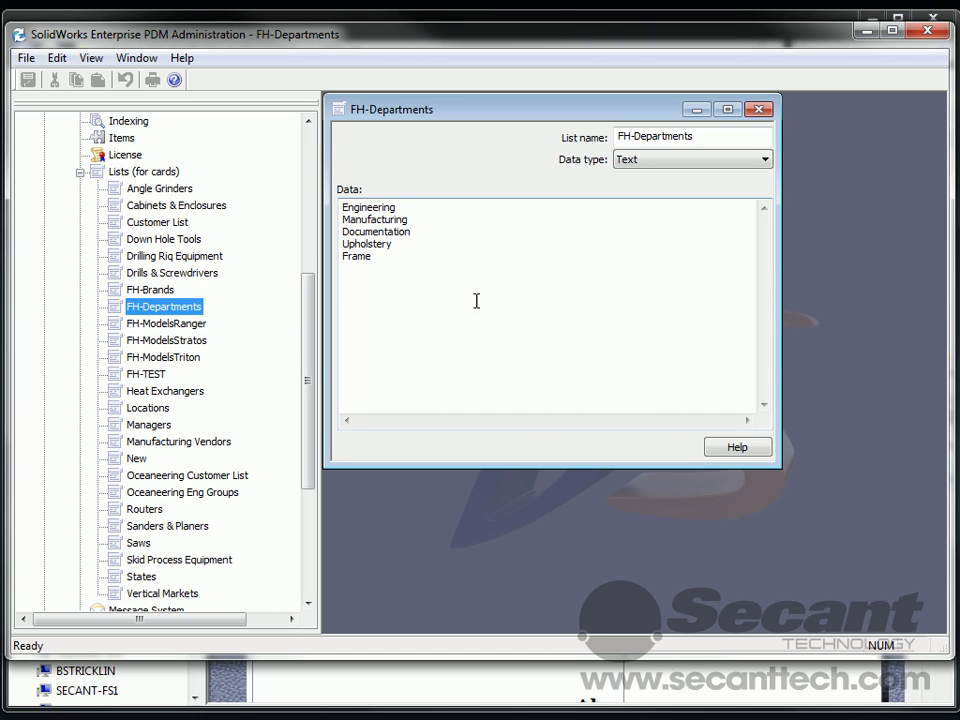
{"action": "left_click", "coordinate": [759, 109]}
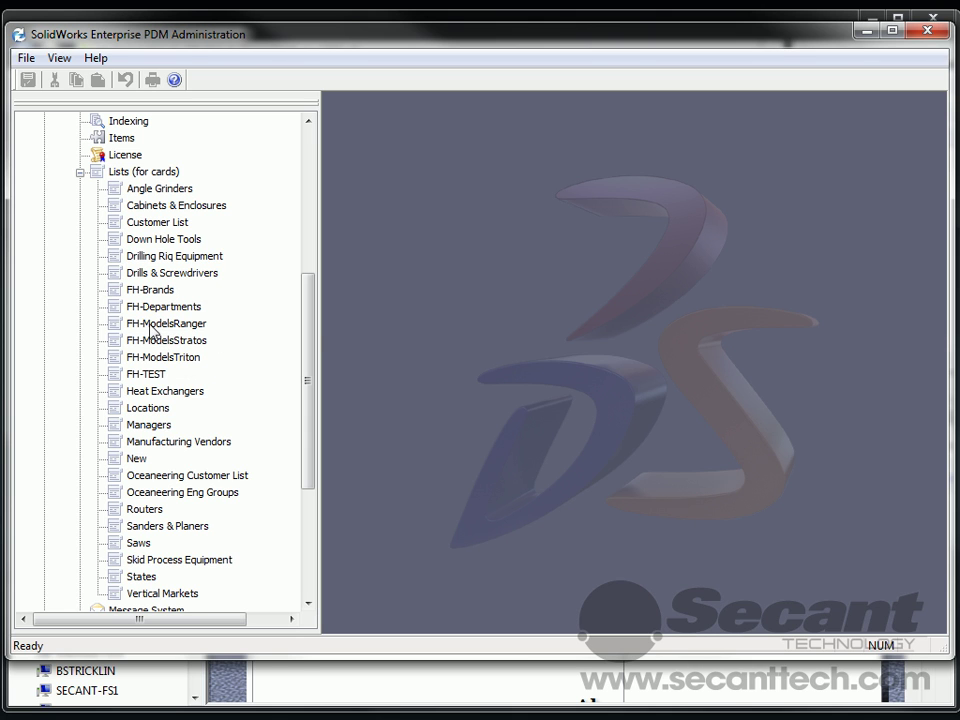
{"action": "double_click", "coordinate": [151, 325]}
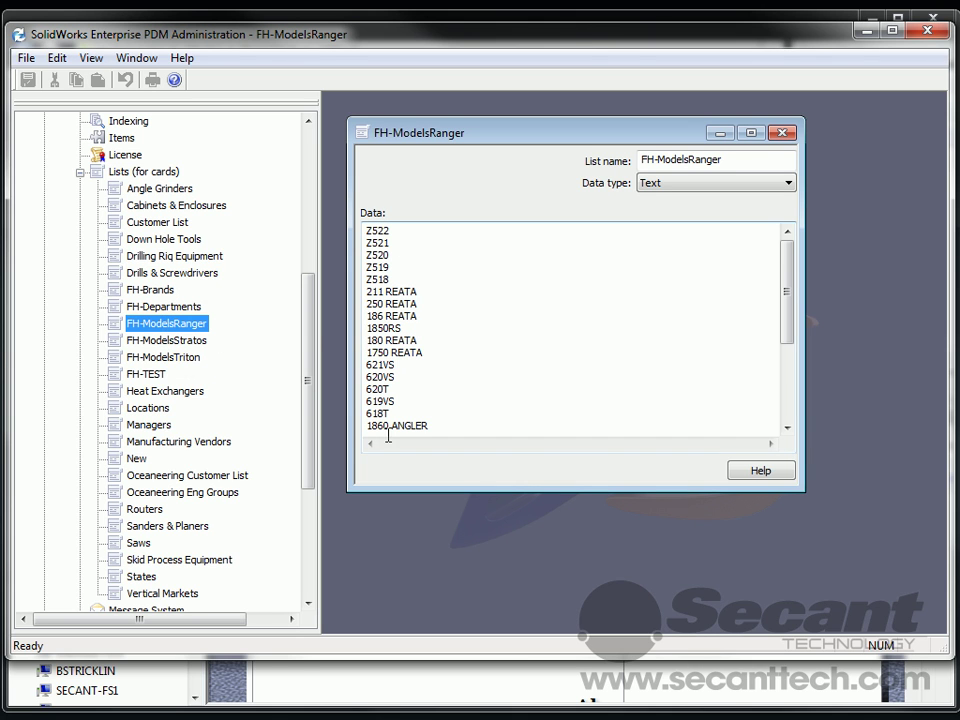
{"action": "left_click", "coordinate": [781, 134]}
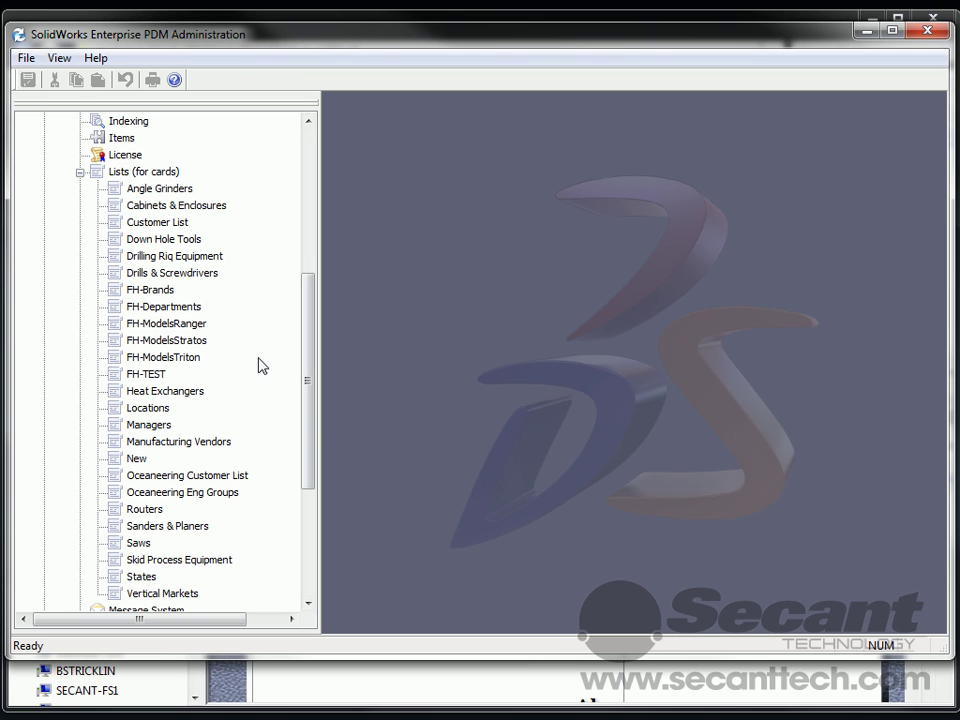
{"action": "left_click_drag", "start_coordinate": [311, 330], "coordinate": [315, 354]}
{"action": "double_click", "coordinate": [145, 375]}
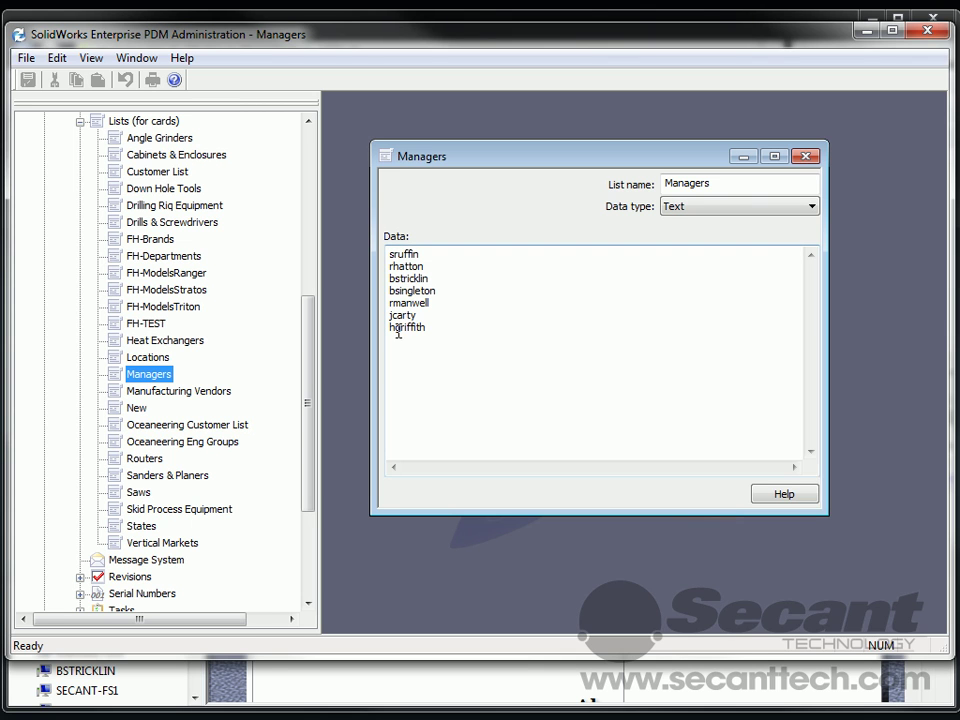
{"action": "left_click", "coordinate": [810, 157]}
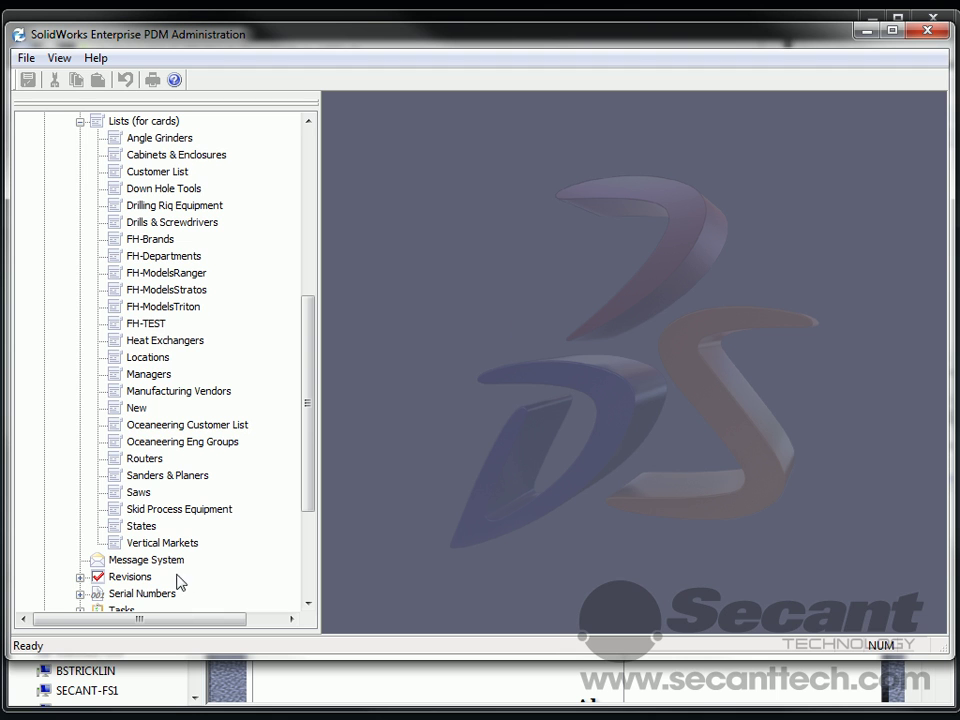
Step: Expand DemoVault's cards to show its file cards
{"action": "left_click_drag", "start_coordinate": [308, 418], "coordinate": [320, 250]}
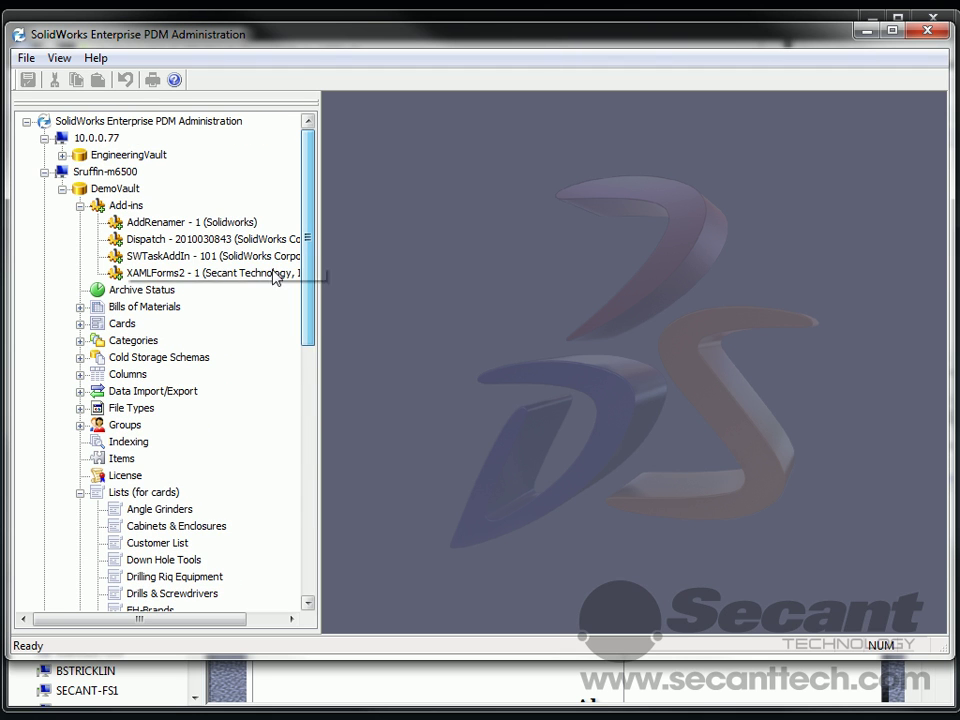
{"action": "left_click", "coordinate": [80, 324]}
{"action": "left_click", "coordinate": [97, 340]}
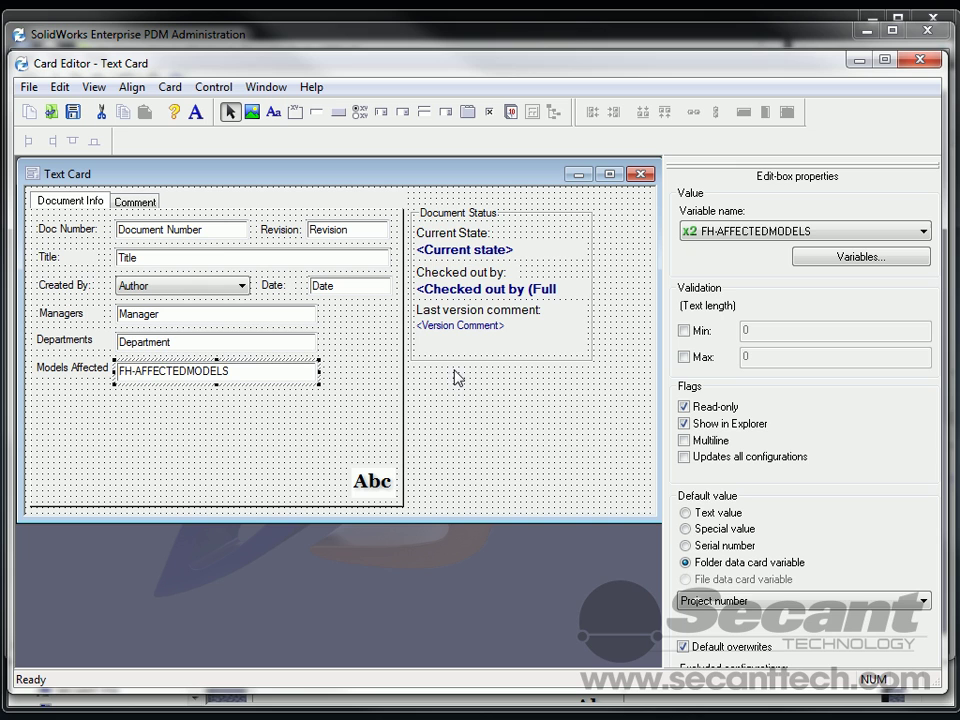
Step: Return to the Card Editor and add a small button beside the Manager edit box on the Text Card, captioned "..."
{"action": "left_click", "coordinate": [257, 316]}
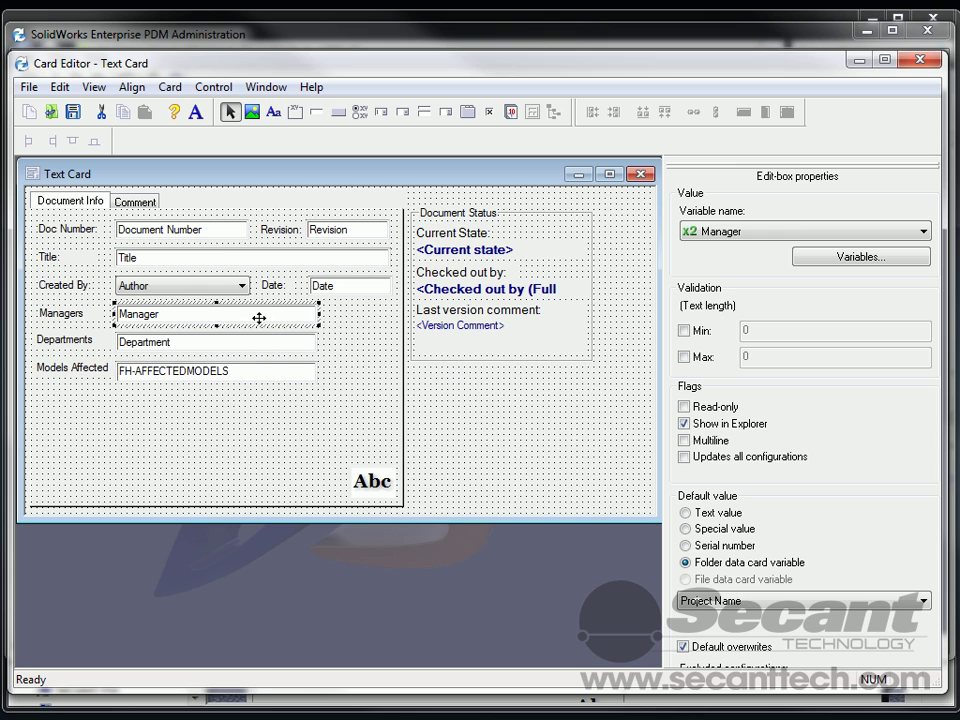
{"action": "left_click", "coordinate": [355, 315]}
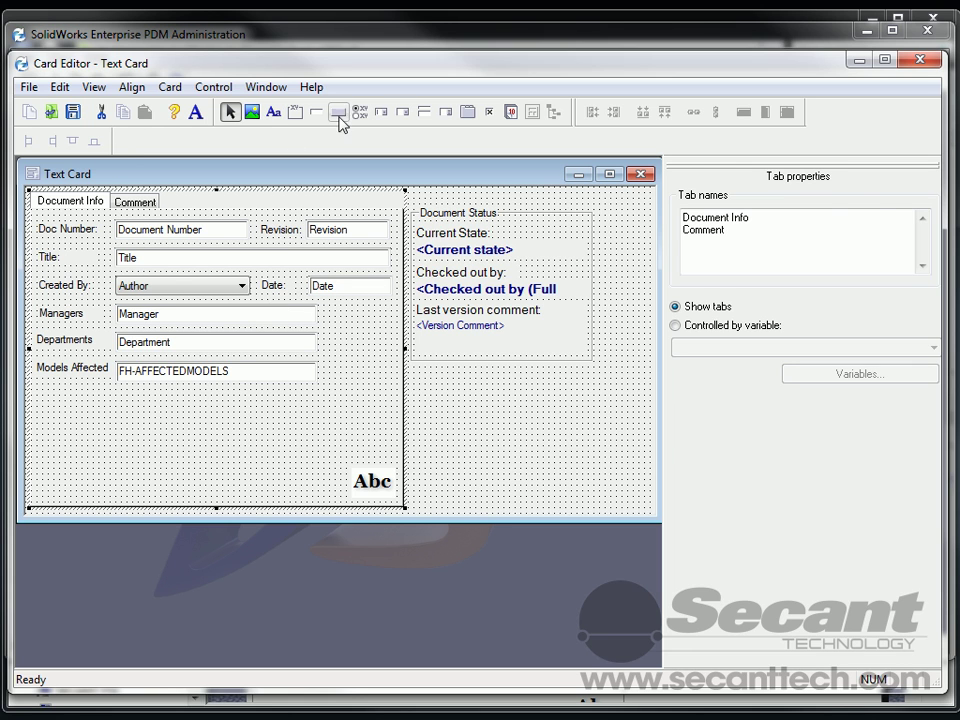
{"action": "left_click", "coordinate": [340, 111]}
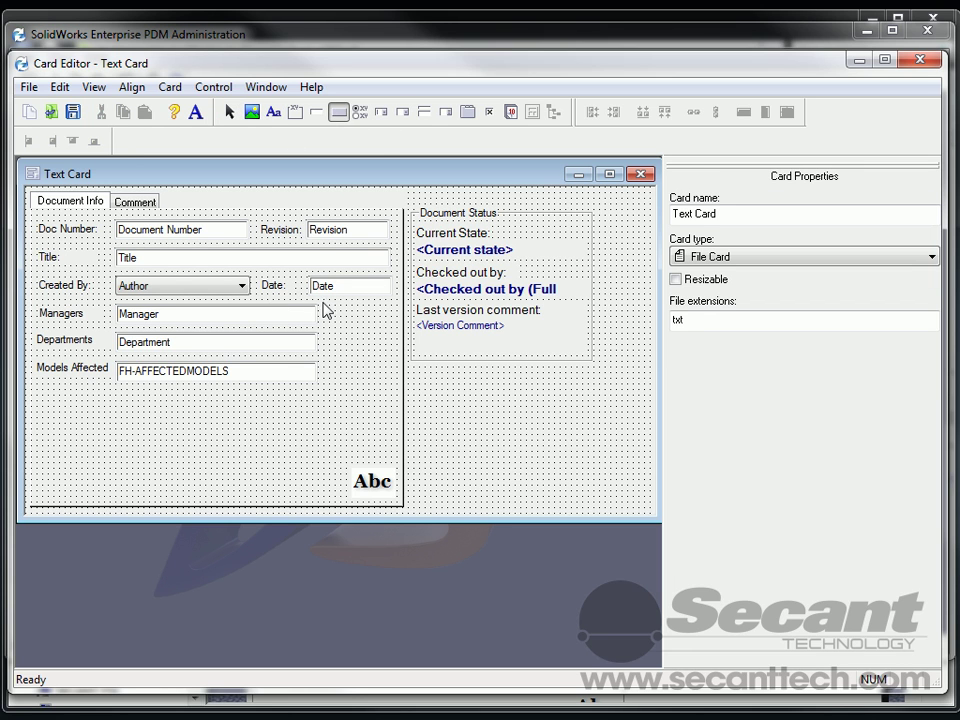
{"action": "left_click_drag", "start_coordinate": [324, 303], "coordinate": [356, 322]}
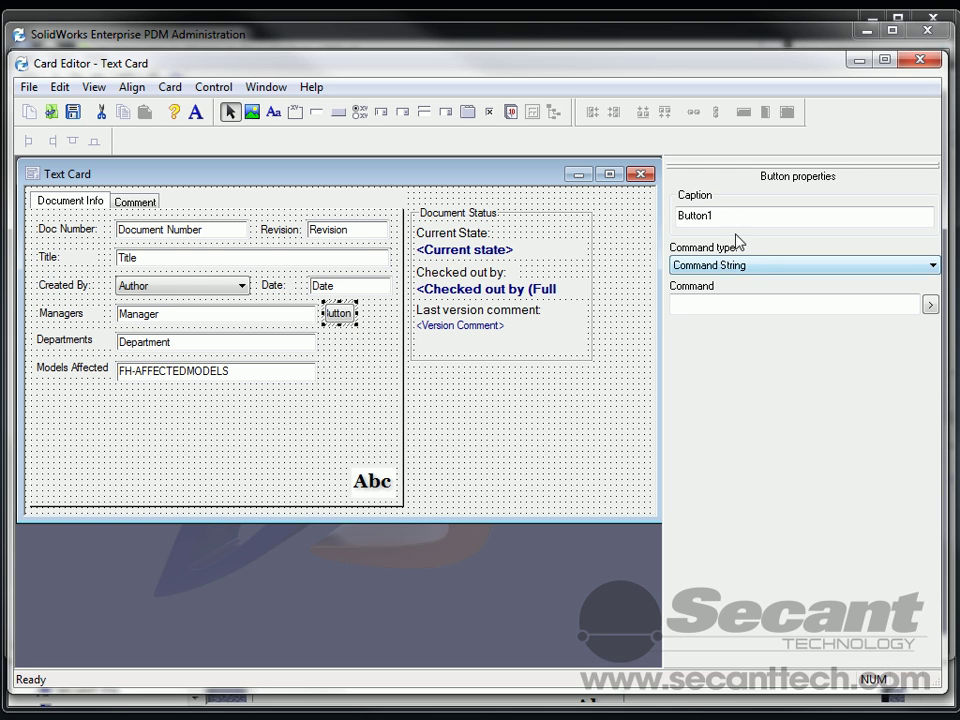
{"action": "key", "text": "BackSpace"}
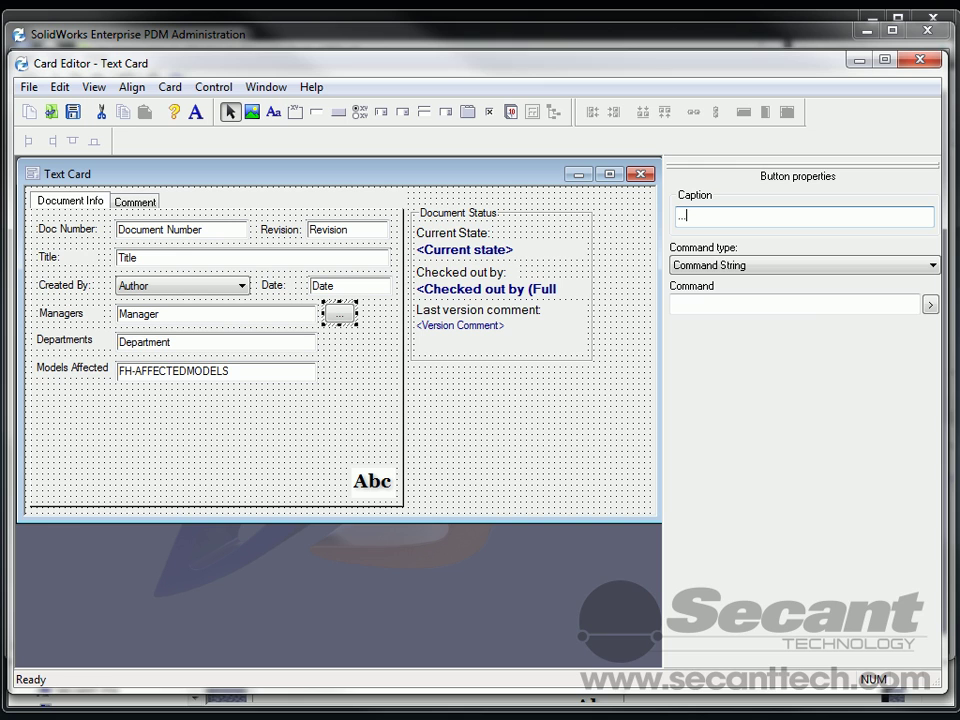
Step: Set the new button's command type to Run Add-in and enter MSLIST as the add-in name
{"action": "left_click", "coordinate": [884, 266]}
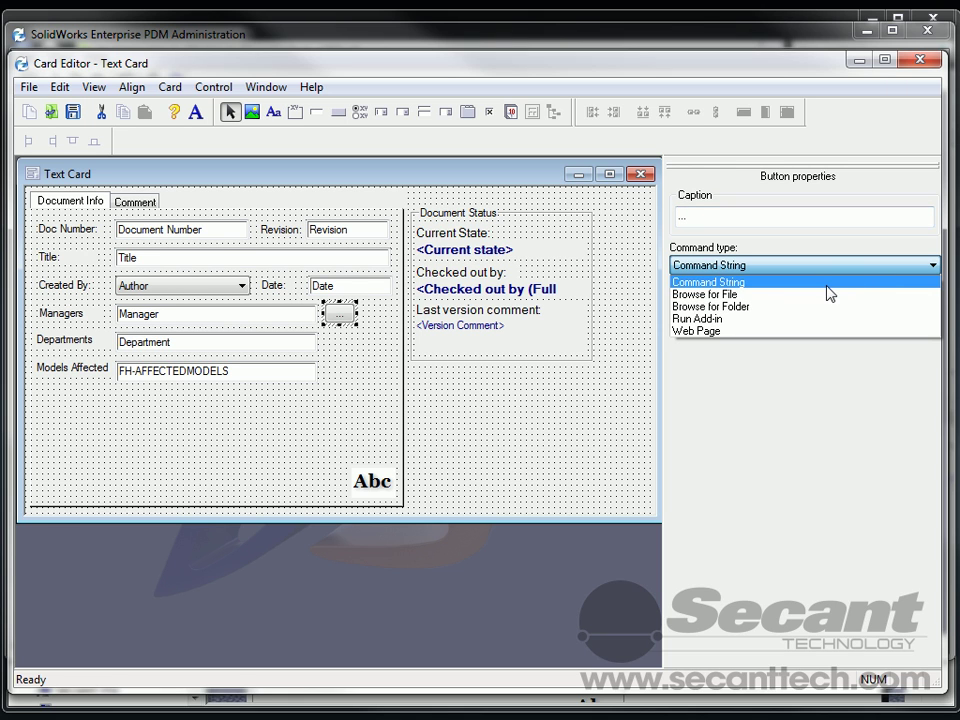
{"action": "left_click", "coordinate": [786, 319]}
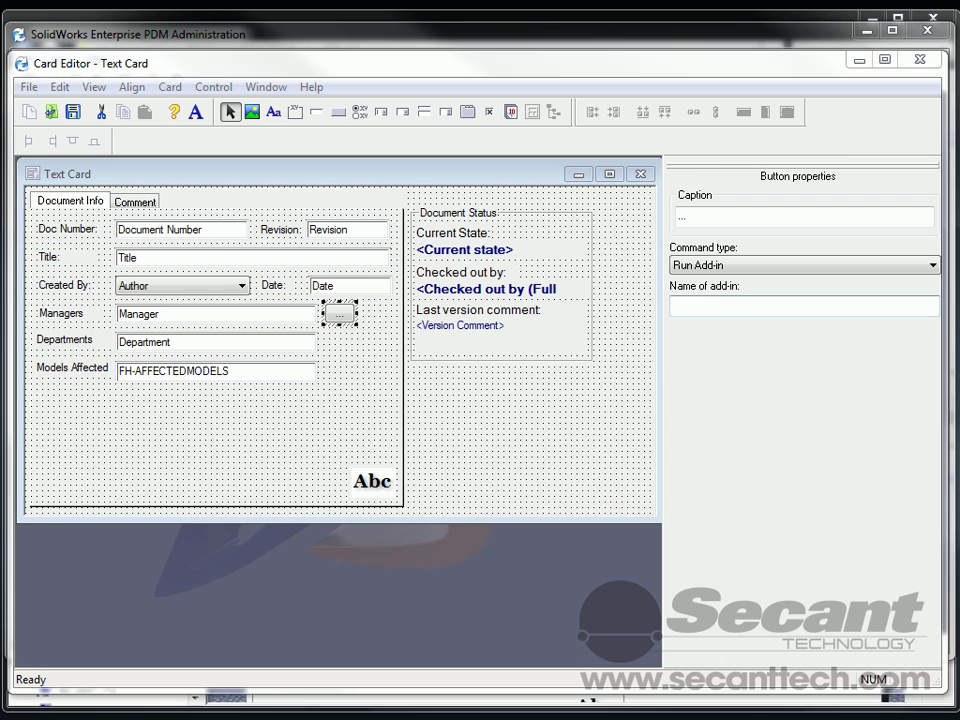
{"action": "left_click", "coordinate": [716, 298]}
{"action": "type", "text": "MSLIST"}
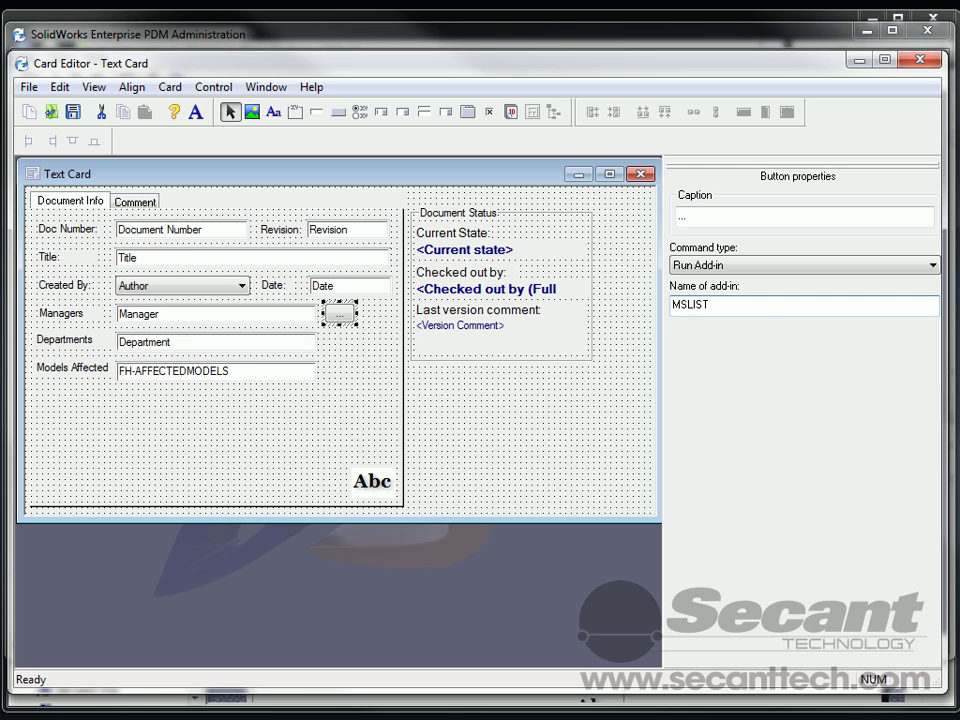
Step: Check the exact variable name behind the Managers edit box in the variable editor, and cancel without changes
{"action": "left_click", "coordinate": [174, 315]}
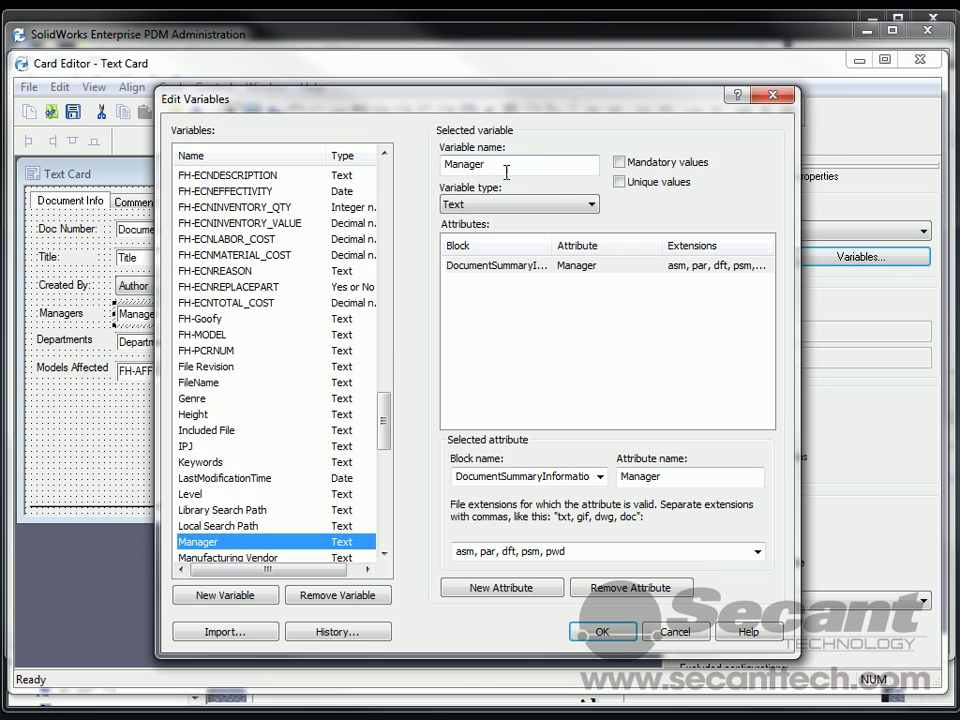
{"action": "double_click", "coordinate": [506, 170]}
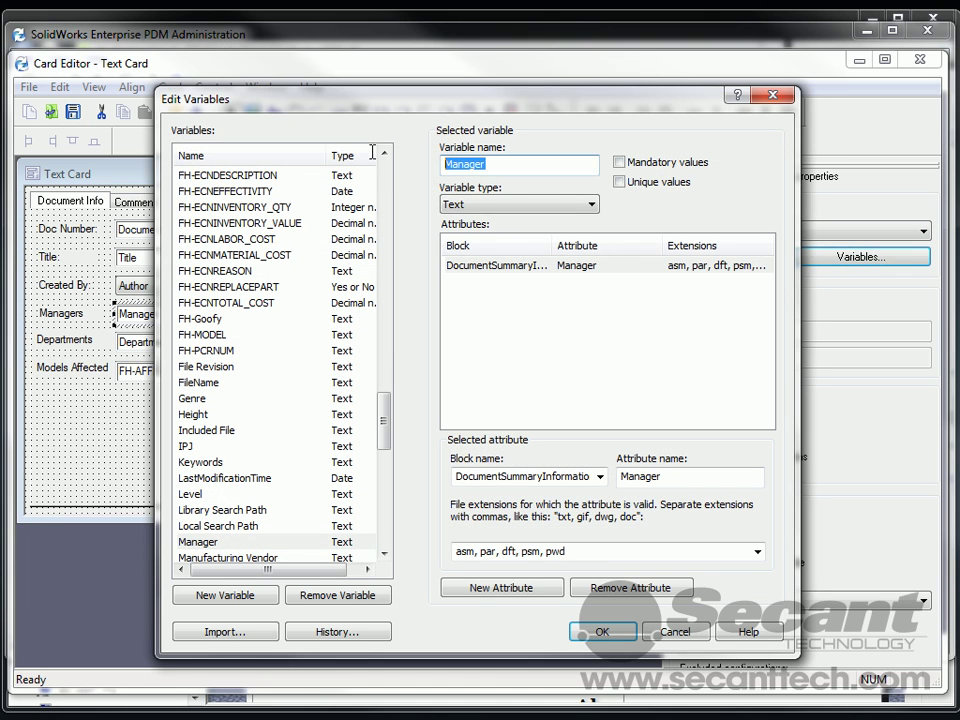
{"action": "left_click", "coordinate": [676, 630]}
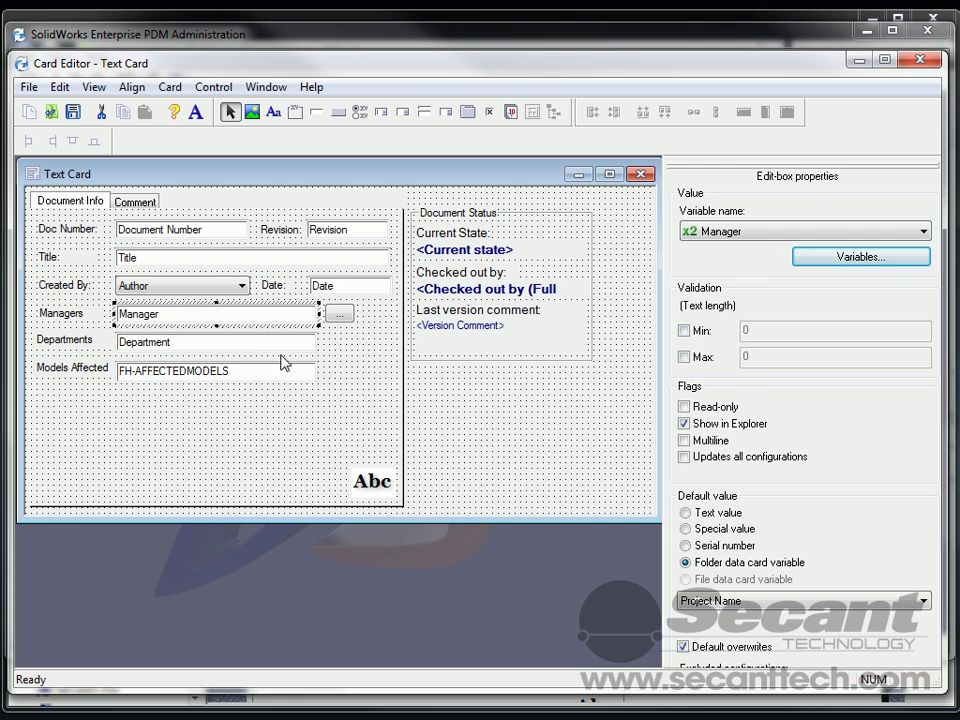
Step: Append the card variable Manager after MSLIST in the add-in name of the button beside the Managers field
{"action": "left_click", "coordinate": [348, 314]}
{"action": "left_click", "coordinate": [736, 301]}
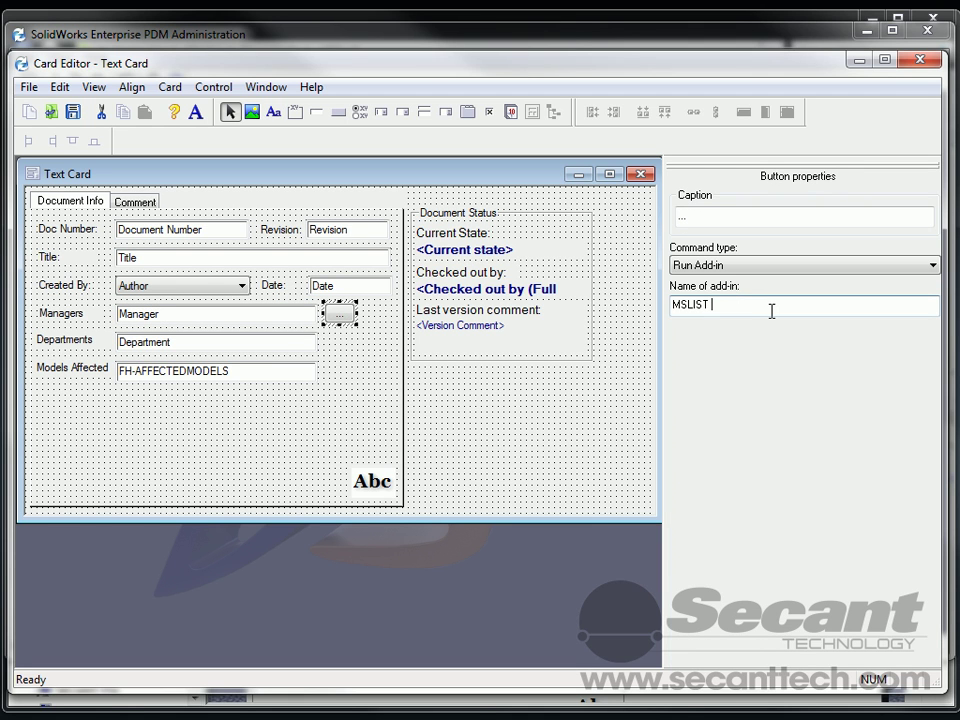
{"action": "type", "text": "Manager"}
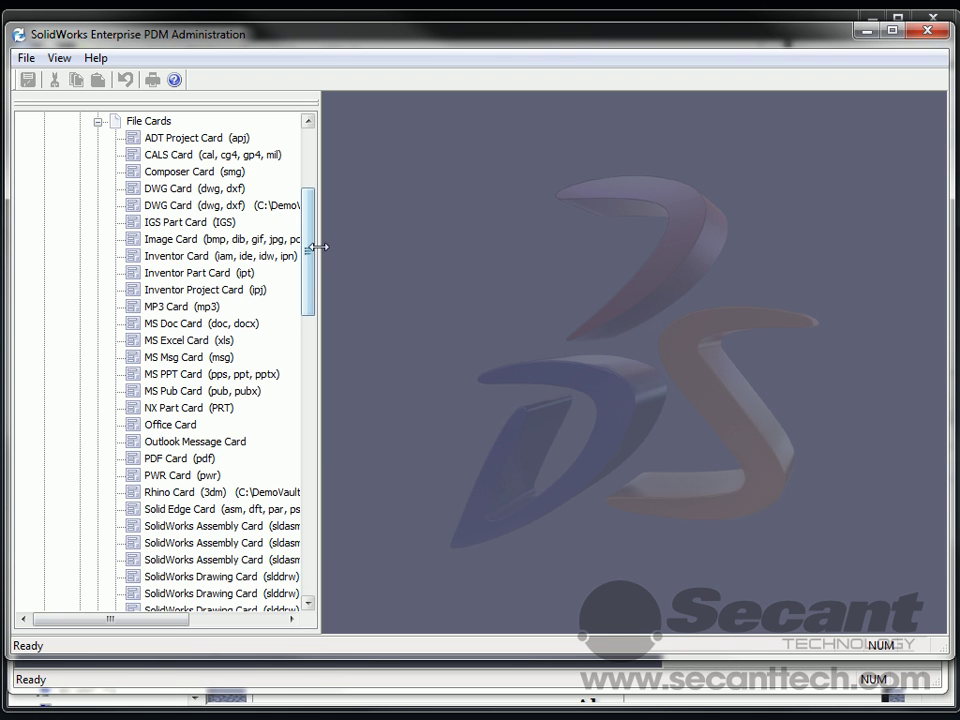
Step: Open the Managers card list in the Administration tool and copy its list name
{"action": "left_click_drag", "start_coordinate": [311, 249], "coordinate": [306, 447]}
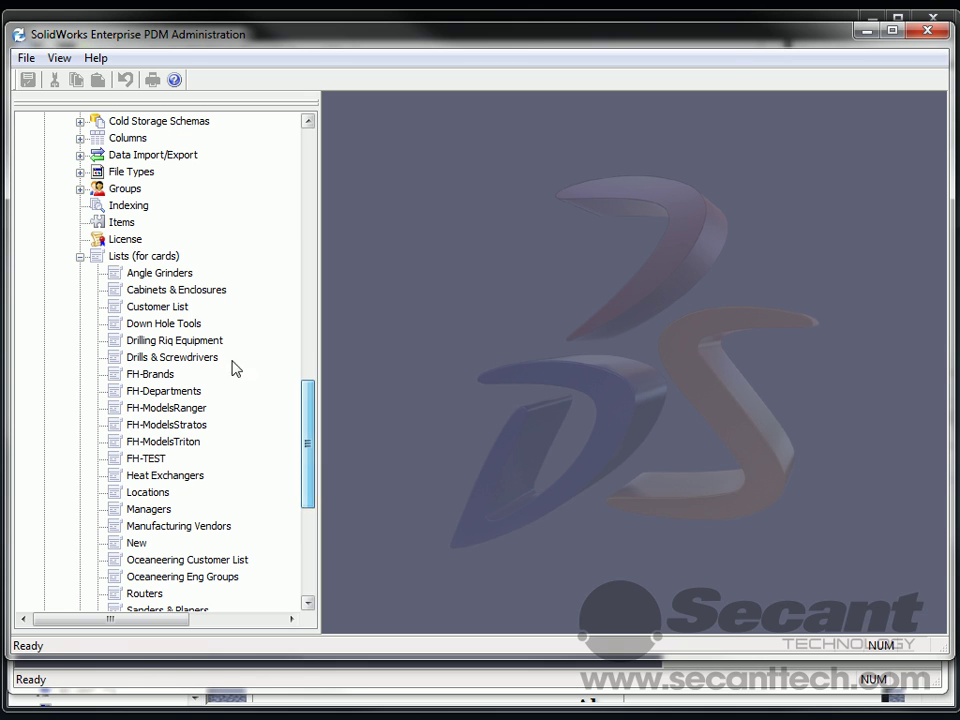
{"action": "left_click", "coordinate": [133, 511]}
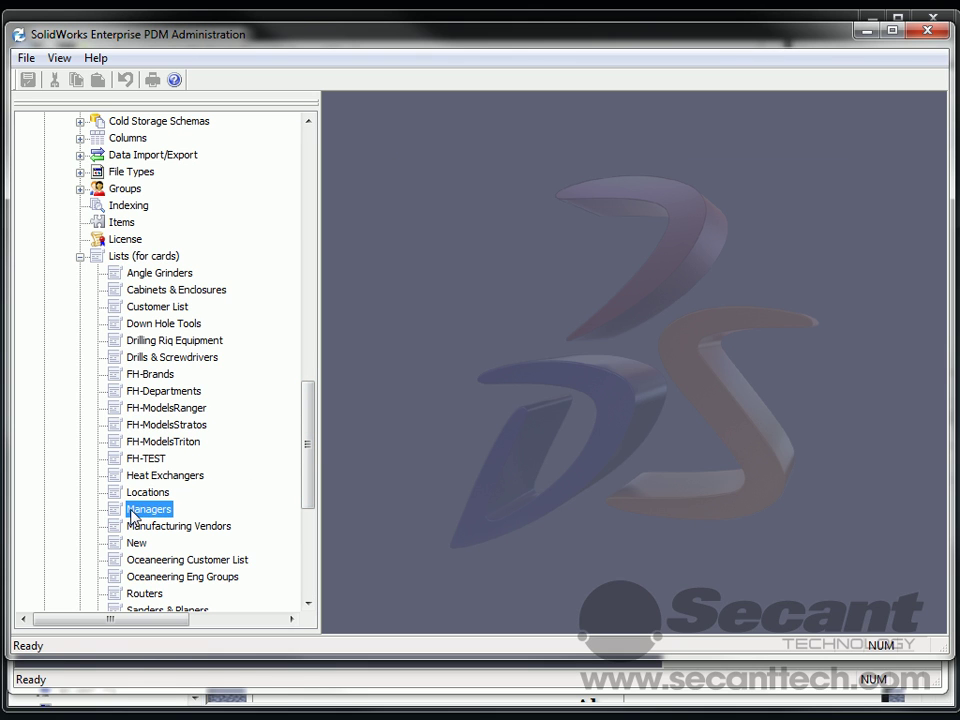
{"action": "double_click", "coordinate": [133, 511]}
{"action": "double_click", "coordinate": [746, 206]}
{"action": "key", "text": "ctrl+c"}
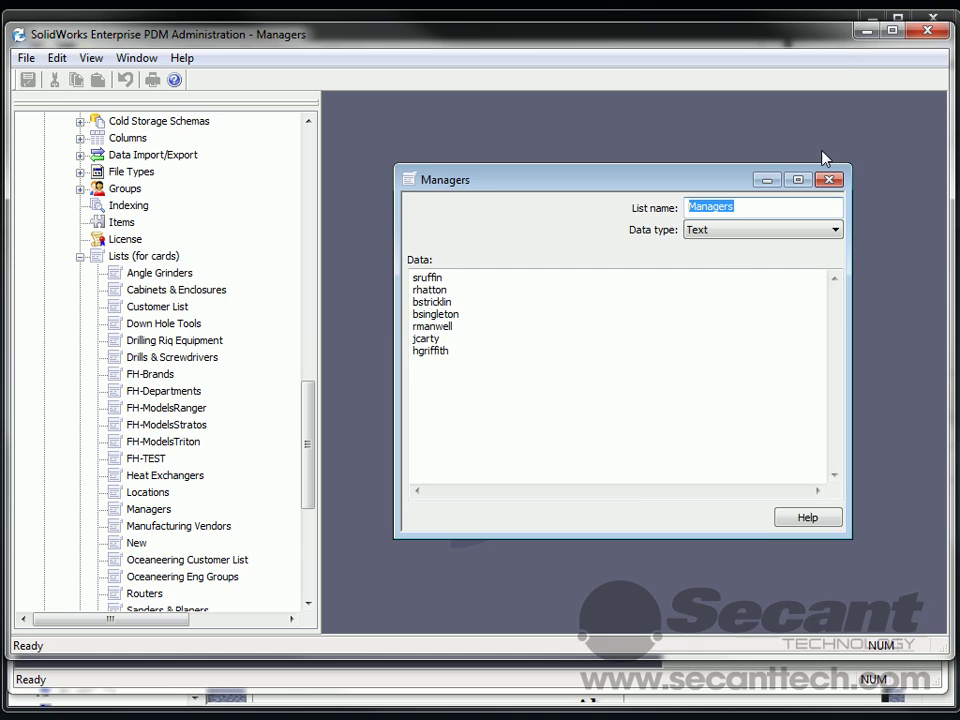
Step: Return to the Card Editor, append the copied list name Managers to the Managers button's add-in name, and save the Text Card
{"action": "left_click", "coordinate": [866, 31]}
{"action": "left_click", "coordinate": [768, 304]}
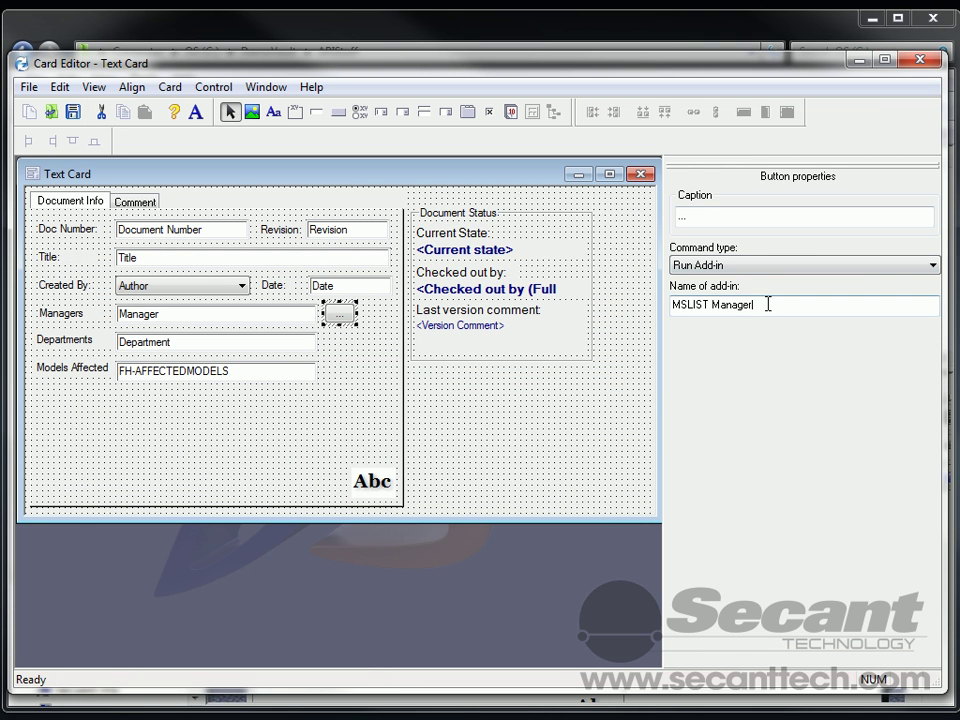
{"action": "key", "text": "ctrl+v"}
{"action": "left_click", "coordinate": [73, 112]}
Step: Switch to the vault folder, pick the second, third and fifth entries for Managers on page1.txt's data card, and save it
{"action": "left_click", "coordinate": [858, 61]}
{"action": "left_click", "coordinate": [263, 244]}
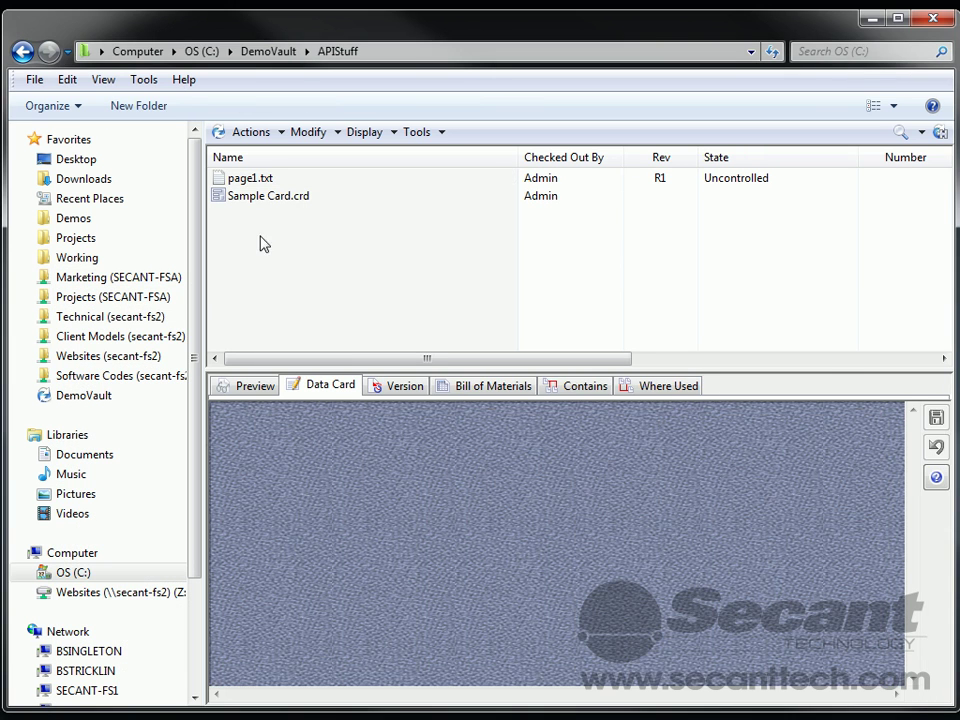
{"action": "left_click", "coordinate": [243, 182]}
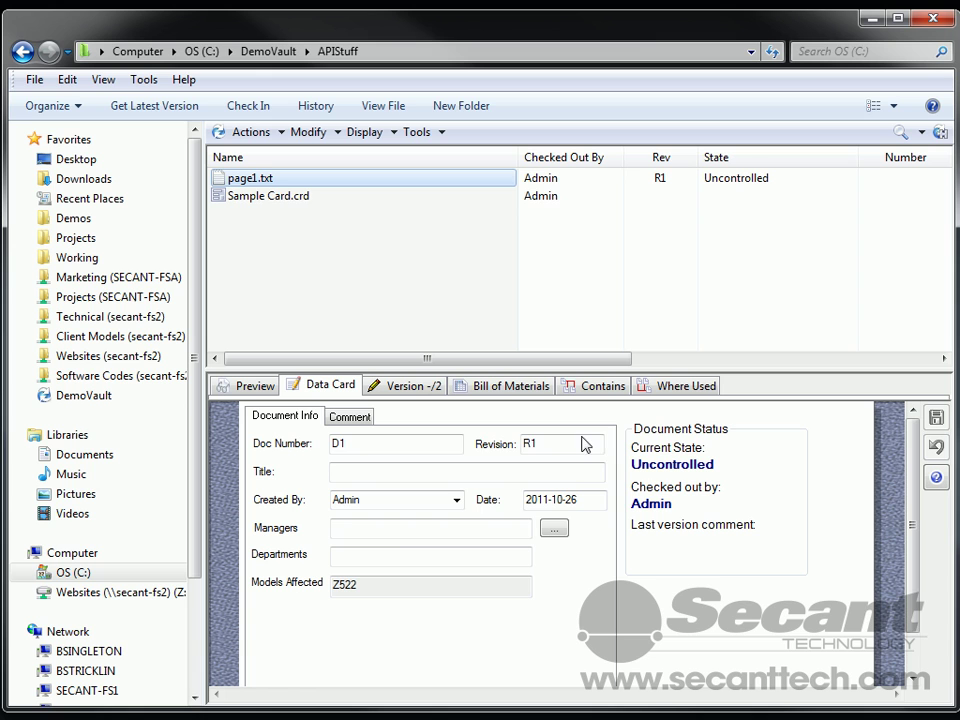
{"action": "left_click", "coordinate": [555, 530]}
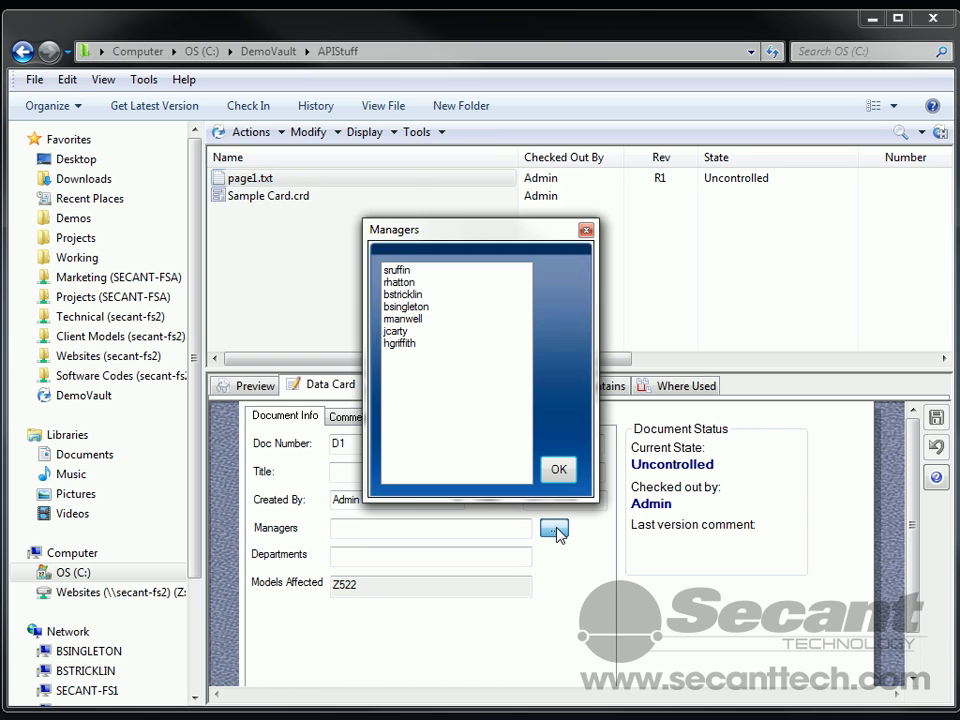
{"action": "left_click", "coordinate": [399, 283]}
{"action": "left_click", "coordinate": [403, 294], "text": "ctrl"}
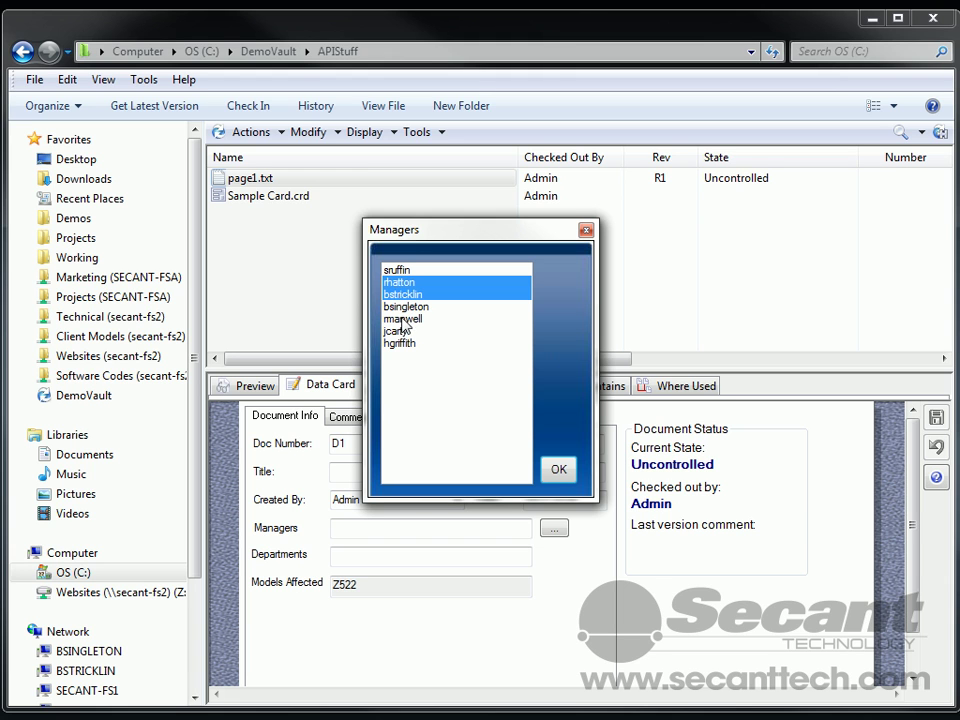
{"action": "left_click", "coordinate": [405, 318], "text": "ctrl"}
{"action": "left_click", "coordinate": [556, 469]}
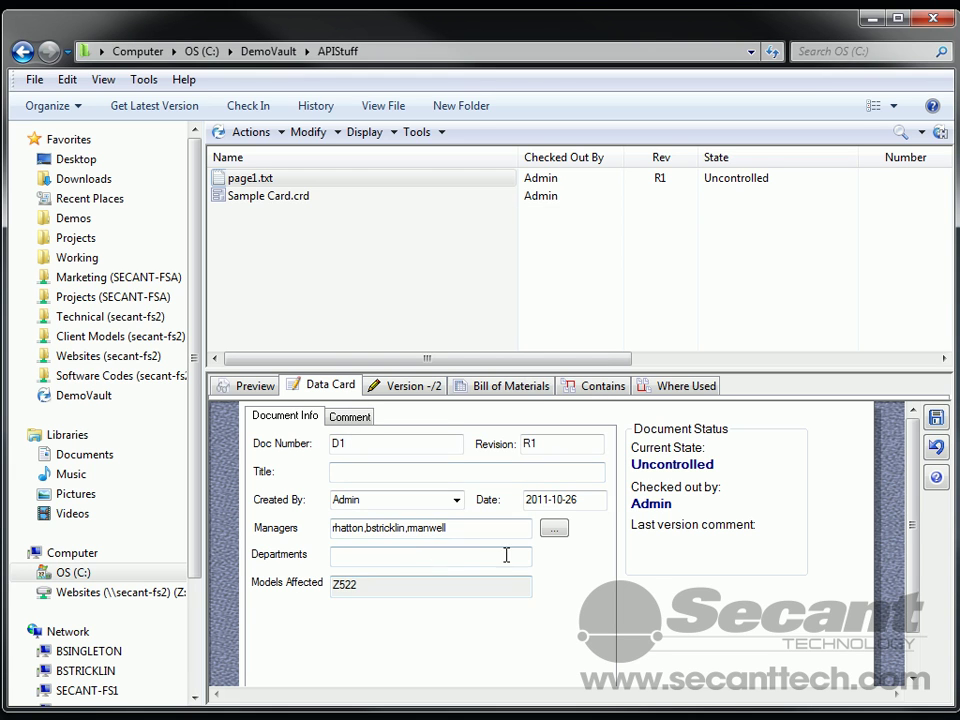
{"action": "left_click", "coordinate": [936, 418]}
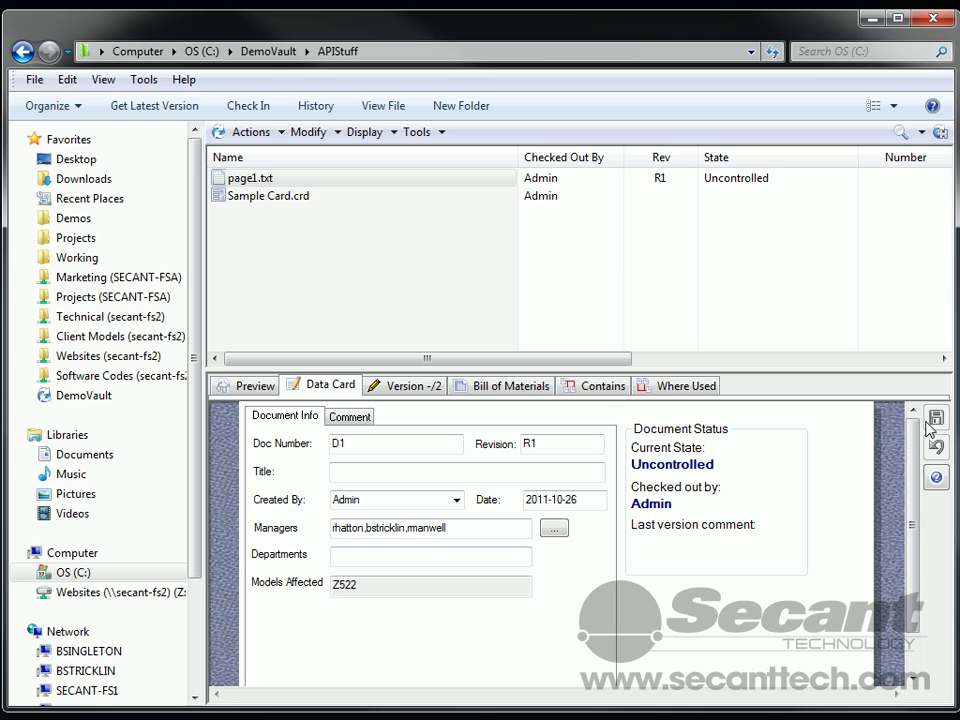
Step: Reopen the Managers selection list, replace the fifth entry with the sixth, and save the data card
{"action": "left_click", "coordinate": [554, 527]}
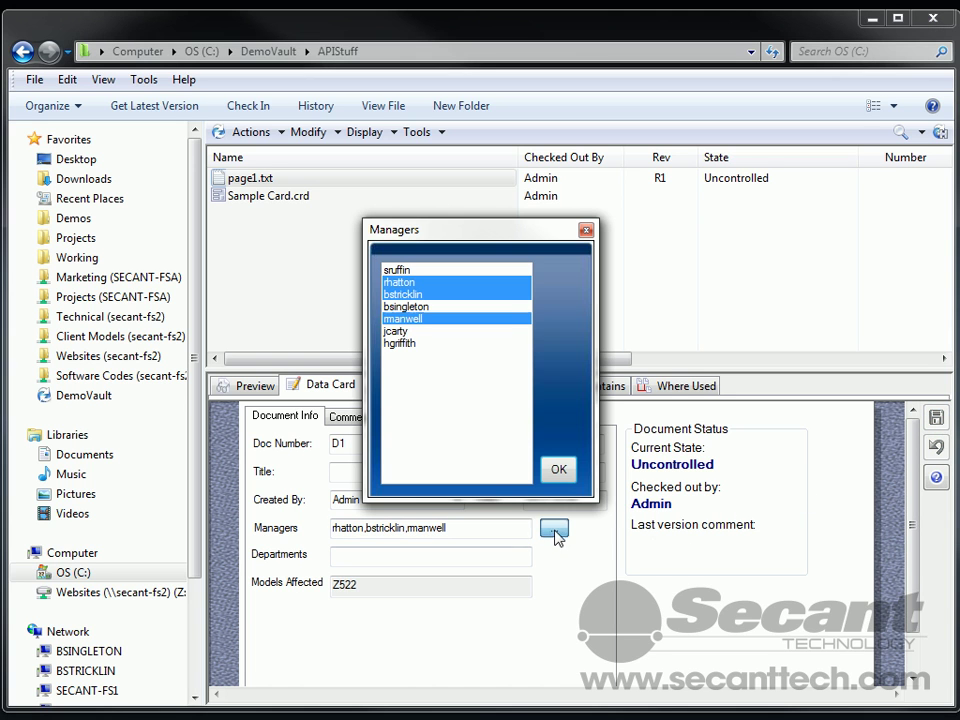
{"action": "left_click", "coordinate": [418, 319], "text": "ctrl"}
{"action": "left_click", "coordinate": [398, 330], "text": "ctrl"}
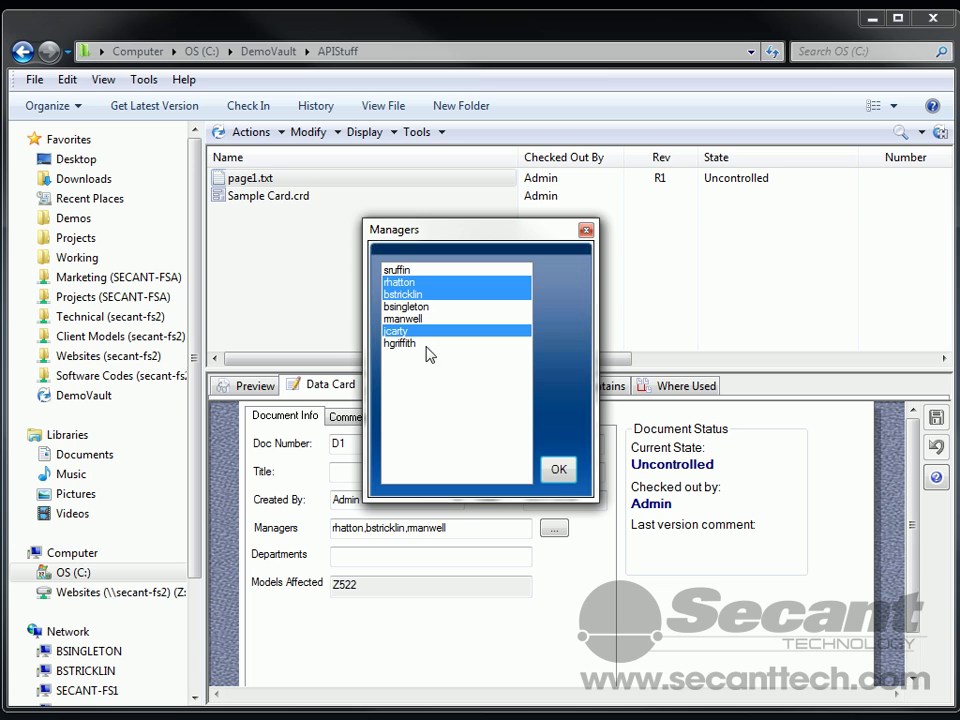
{"action": "left_click", "coordinate": [559, 471]}
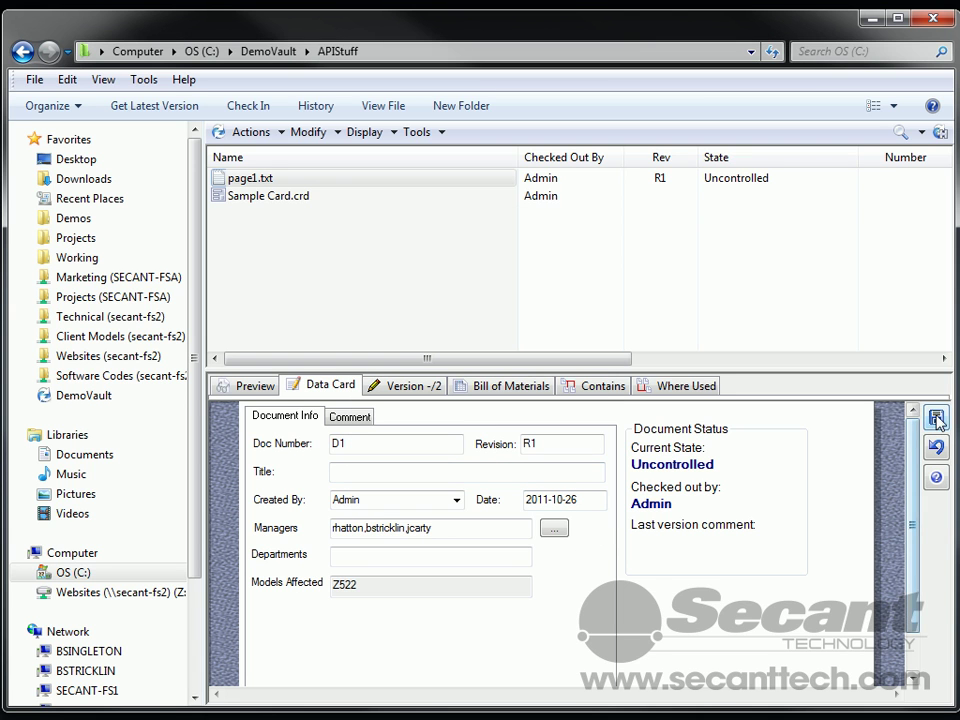
{"action": "left_click", "coordinate": [420, 559]}
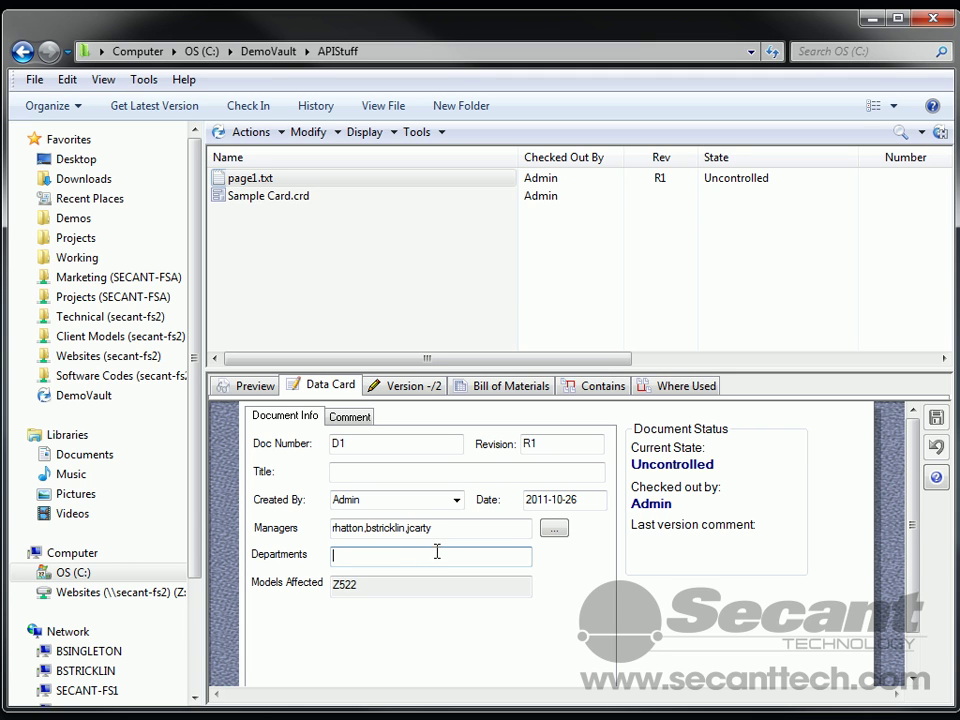
{"action": "left_click", "coordinate": [402, 528]}
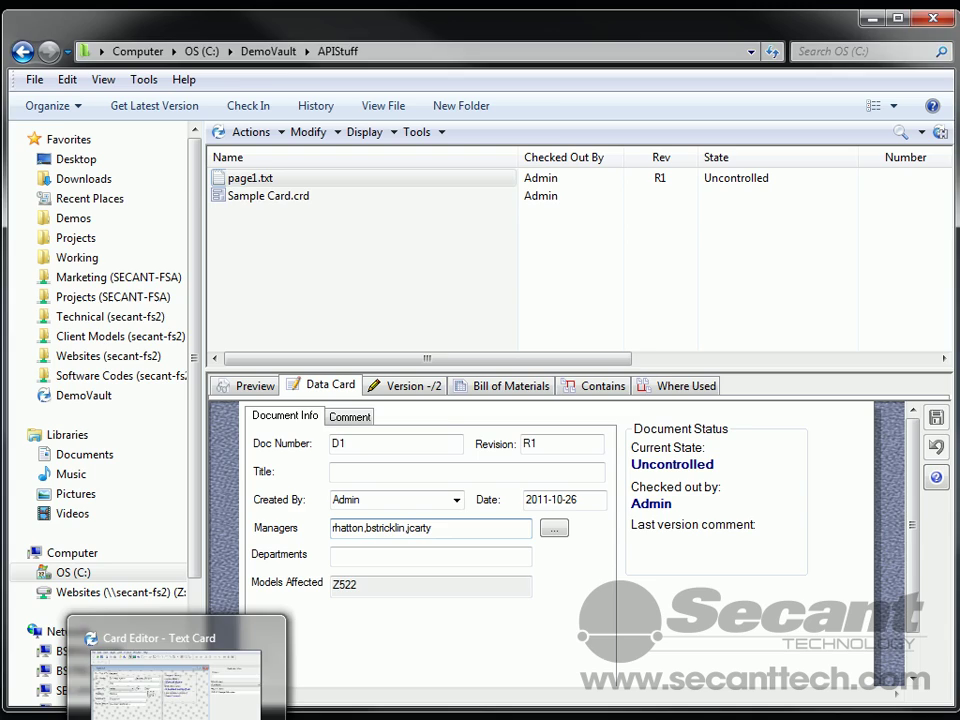
Step: Return to the Card Editor and add a small button beside the Department edit box, captioned "..."
{"action": "left_click", "coordinate": [177, 718]}
{"action": "left_click", "coordinate": [354, 344]}
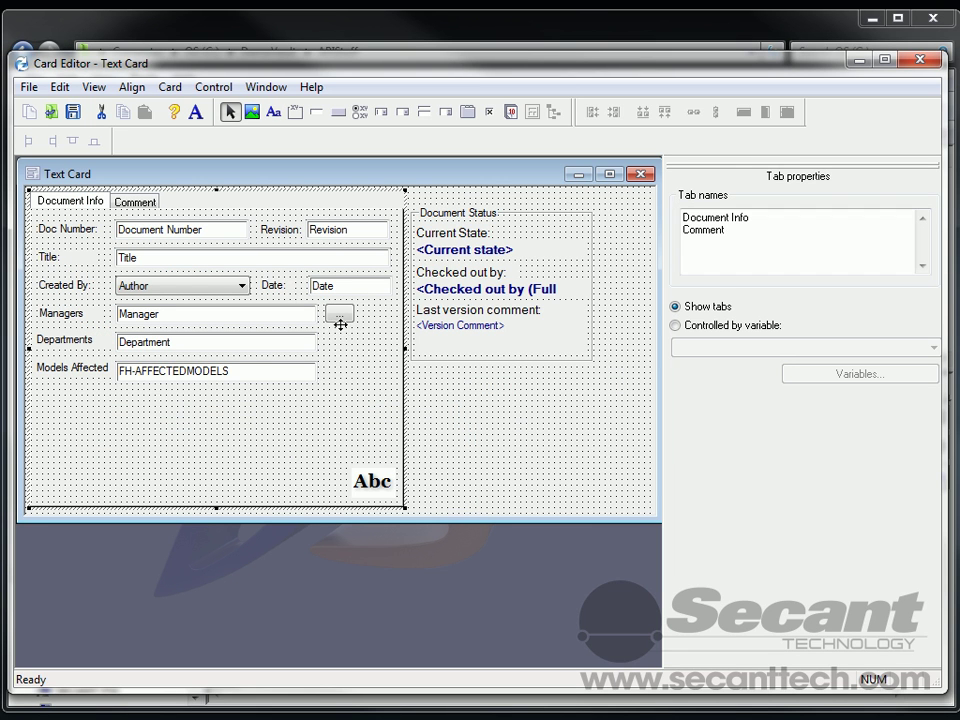
{"action": "left_click", "coordinate": [339, 112]}
{"action": "left_click_drag", "start_coordinate": [327, 333], "coordinate": [354, 351]}
{"action": "double_click", "coordinate": [700, 215]}
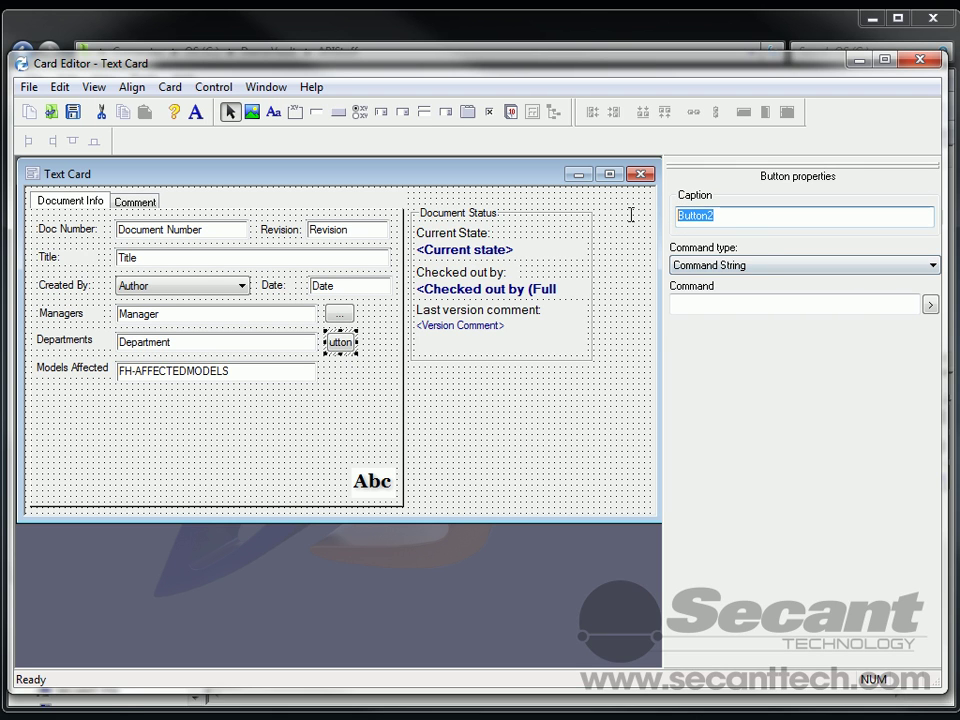
{"action": "type", "text": "..."}
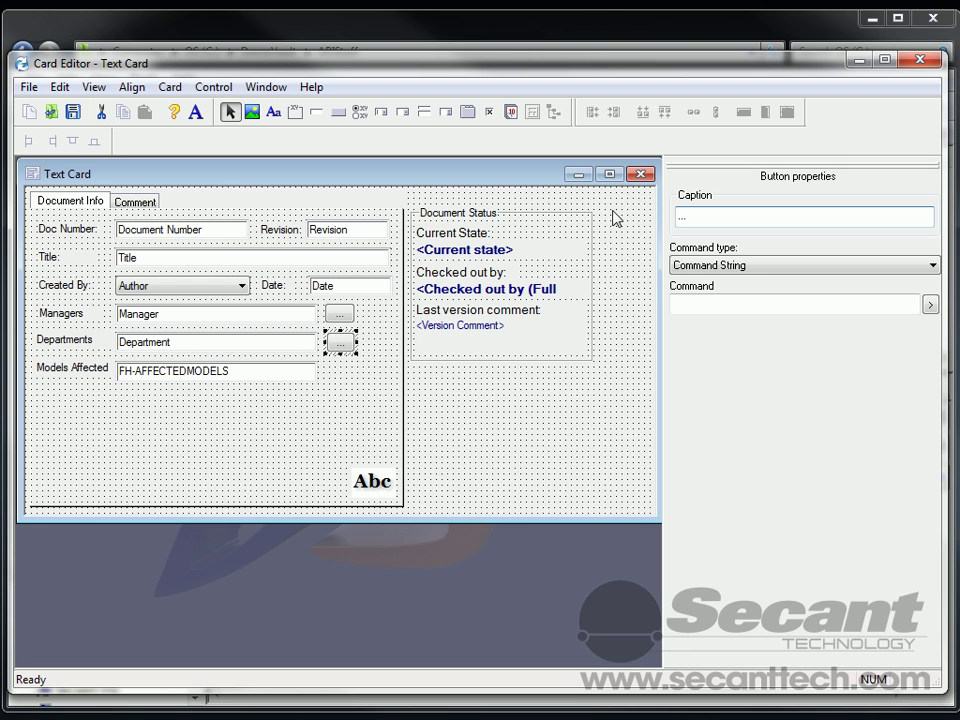
Step: Enter MSLIST Department as the new button's command, checking the variable name assigned to the Departments edit box
{"action": "left_click", "coordinate": [741, 309]}
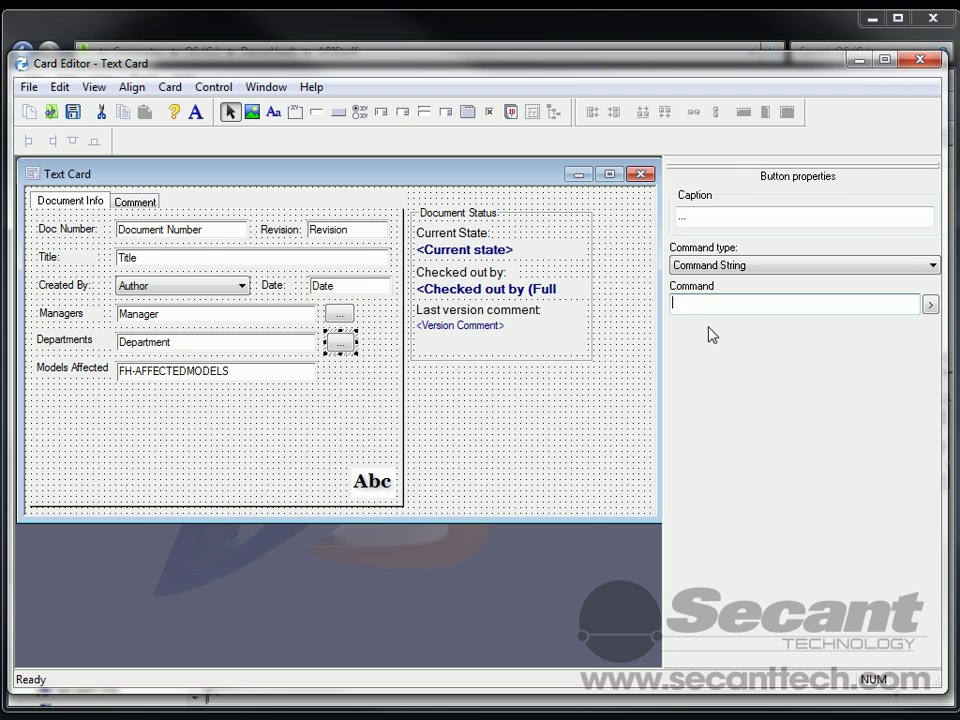
{"action": "type", "text": "MSLIST Department"}
{"action": "left_click", "coordinate": [205, 347]}
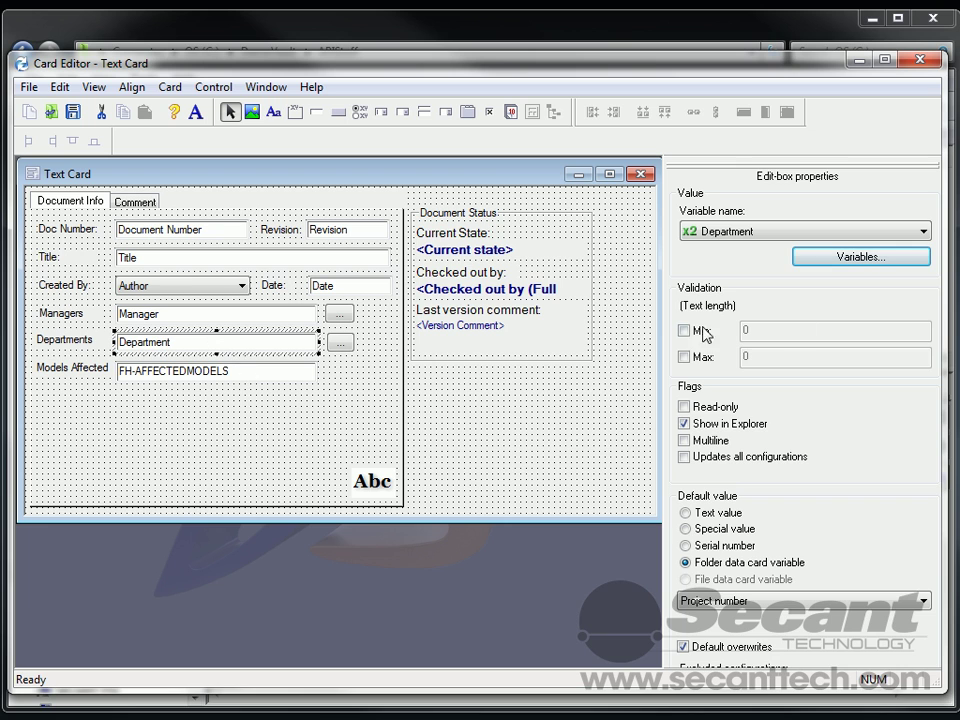
{"action": "left_click", "coordinate": [340, 342]}
{"action": "left_click", "coordinate": [791, 310]}
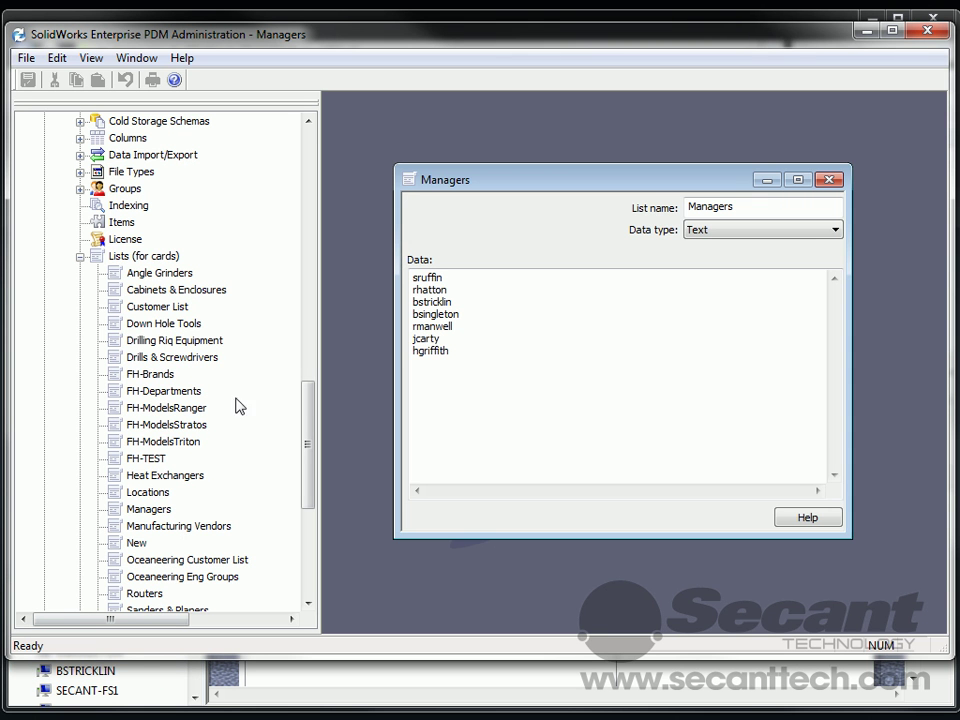
Step: Open the FH-Departments card list in the Administration tool and copy its list name
{"action": "double_click", "coordinate": [155, 393]}
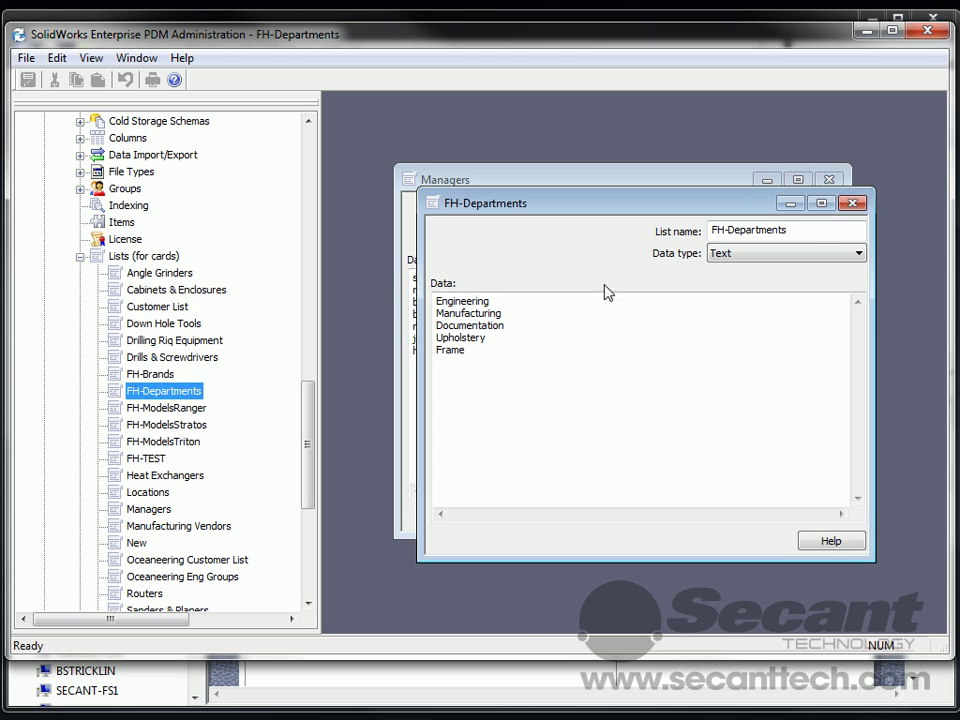
{"action": "left_click_drag", "start_coordinate": [795, 229], "coordinate": [666, 227]}
{"action": "key", "text": "ctrl+c"}
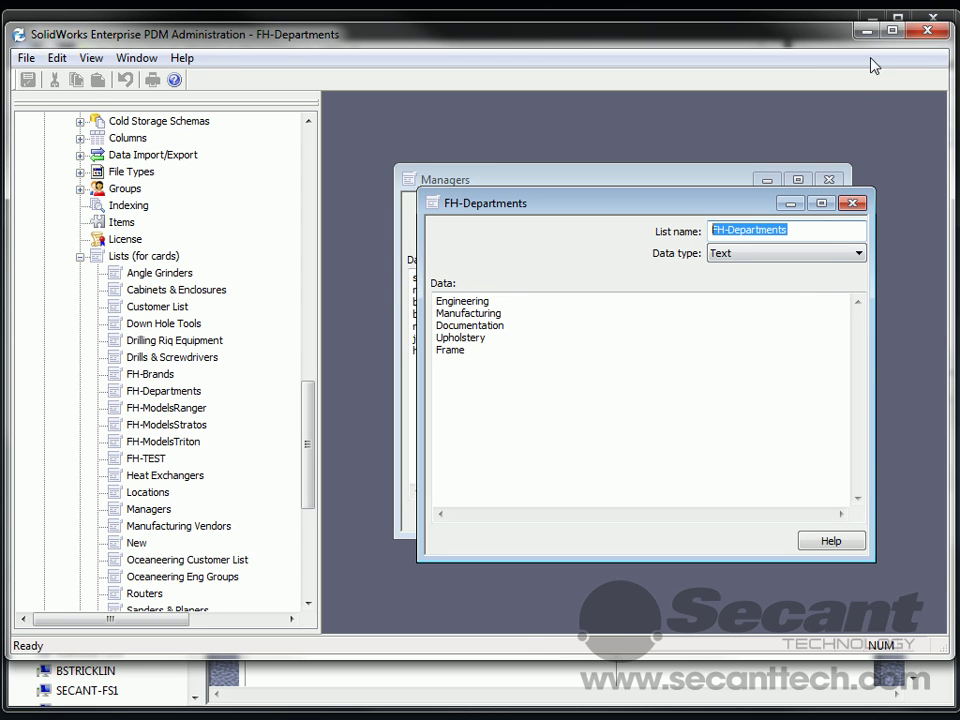
Step: Back in the Card Editor, complete the Departments button's command as "MSLIST Department|FH-Departments| ;" and save the Text Card
{"action": "left_click", "coordinate": [866, 30]}
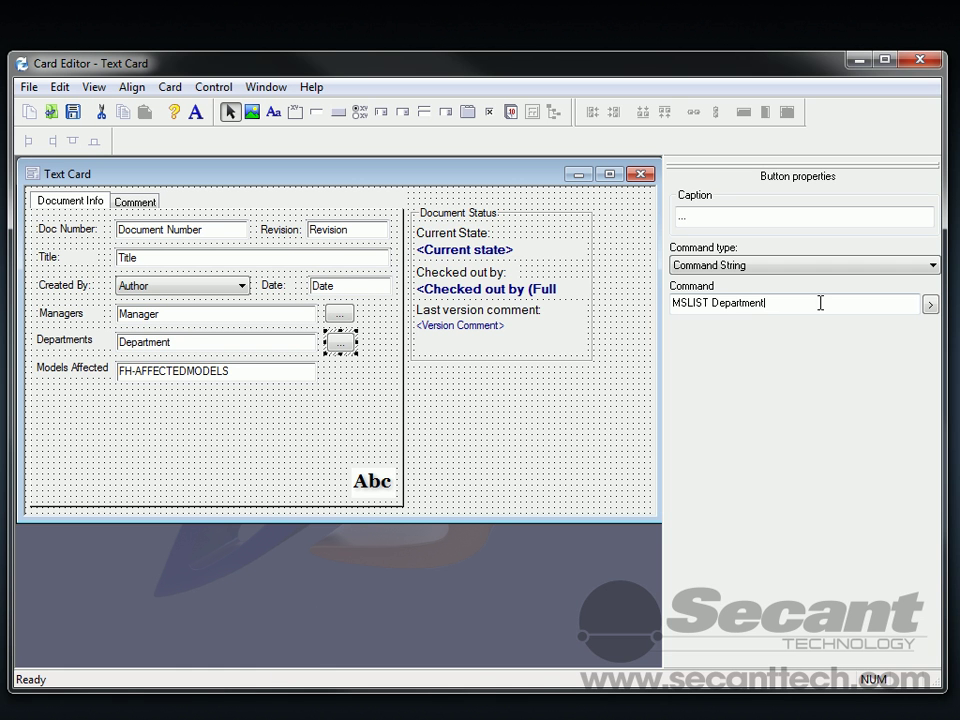
{"action": "type", "text": "|"}
{"action": "key", "text": "ctrl+v"}
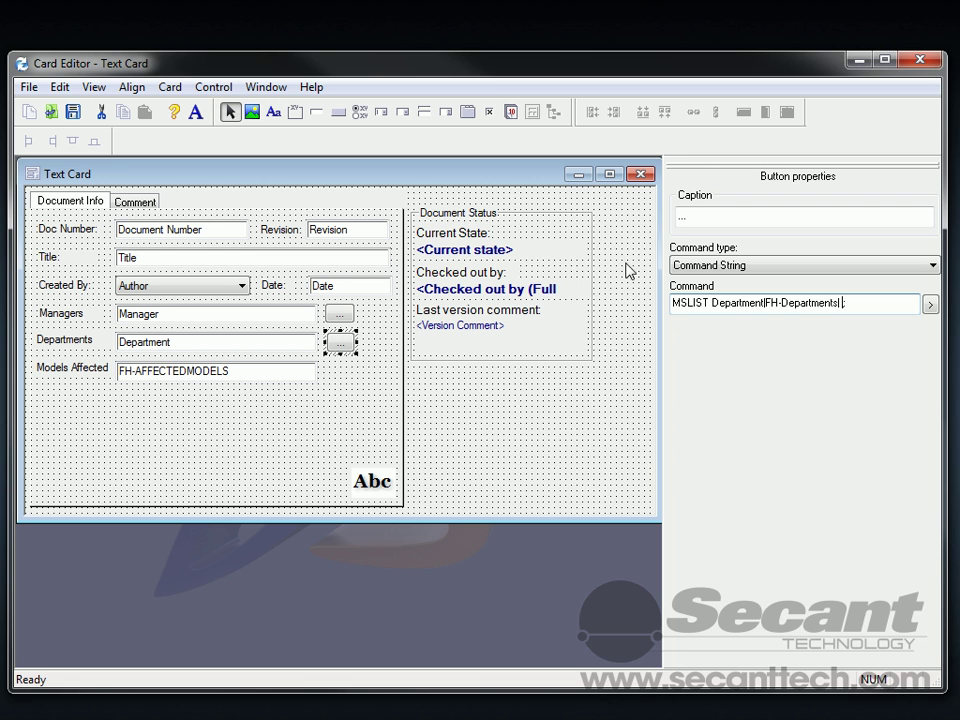
{"action": "left_click", "coordinate": [73, 112]}
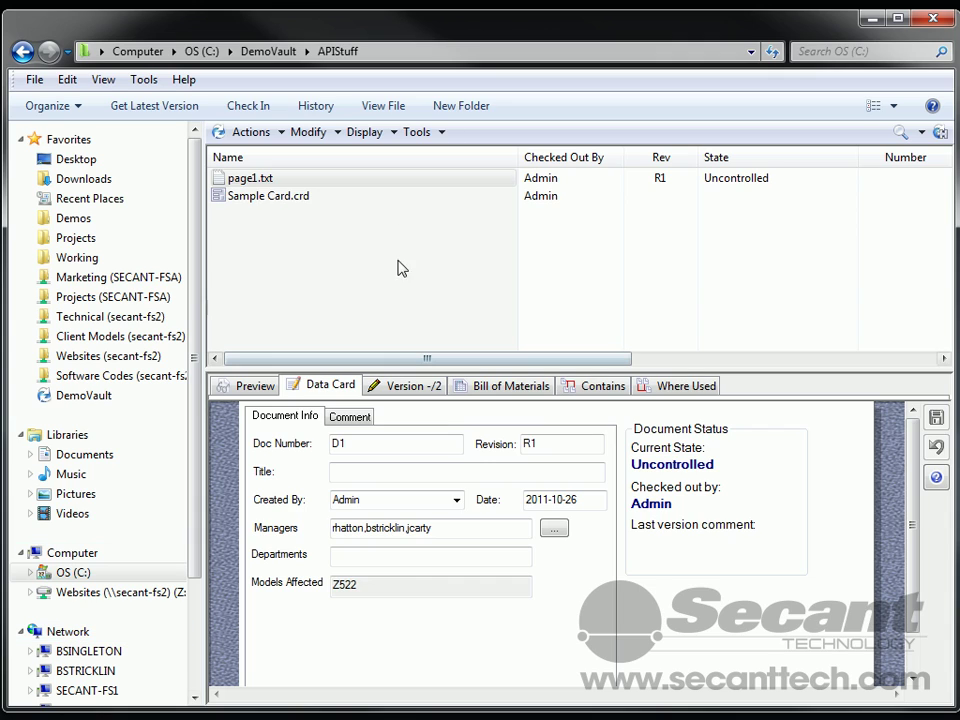
Step: Try the Departments list button on page1.txt's data card in the vault folder, and cancel the path dialog
{"action": "left_click", "coordinate": [256, 181]}
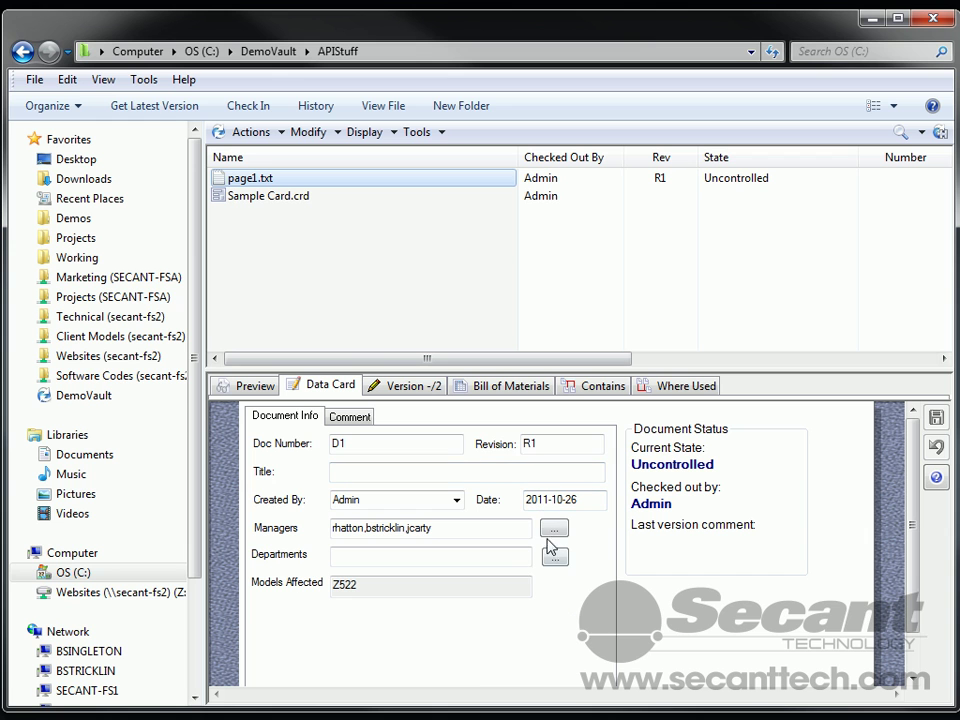
{"action": "left_click", "coordinate": [555, 560]}
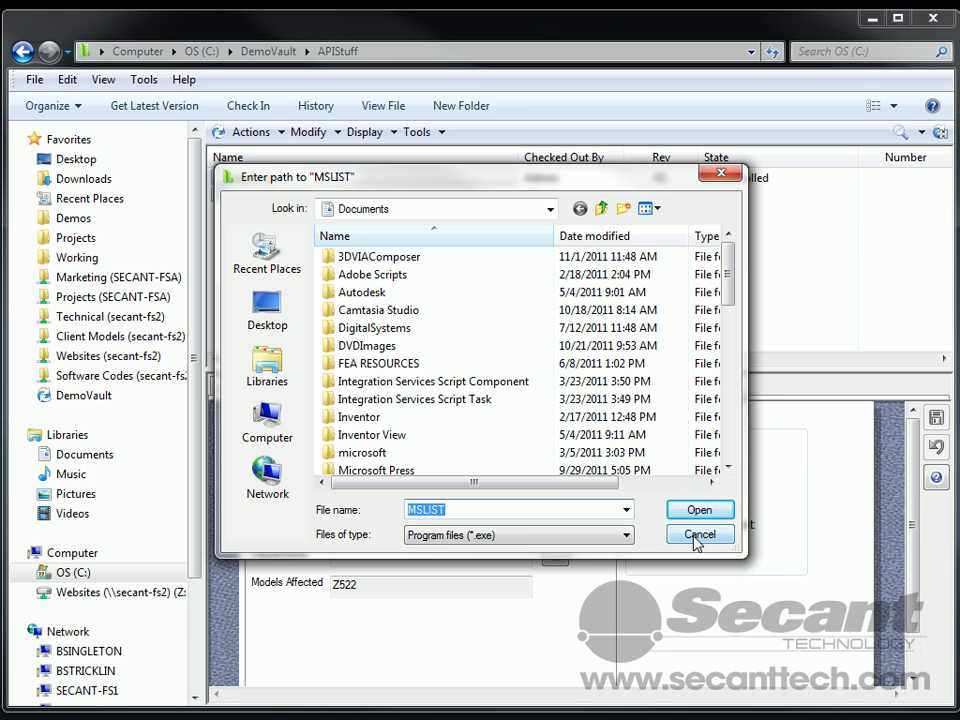
{"action": "left_click", "coordinate": [697, 536]}
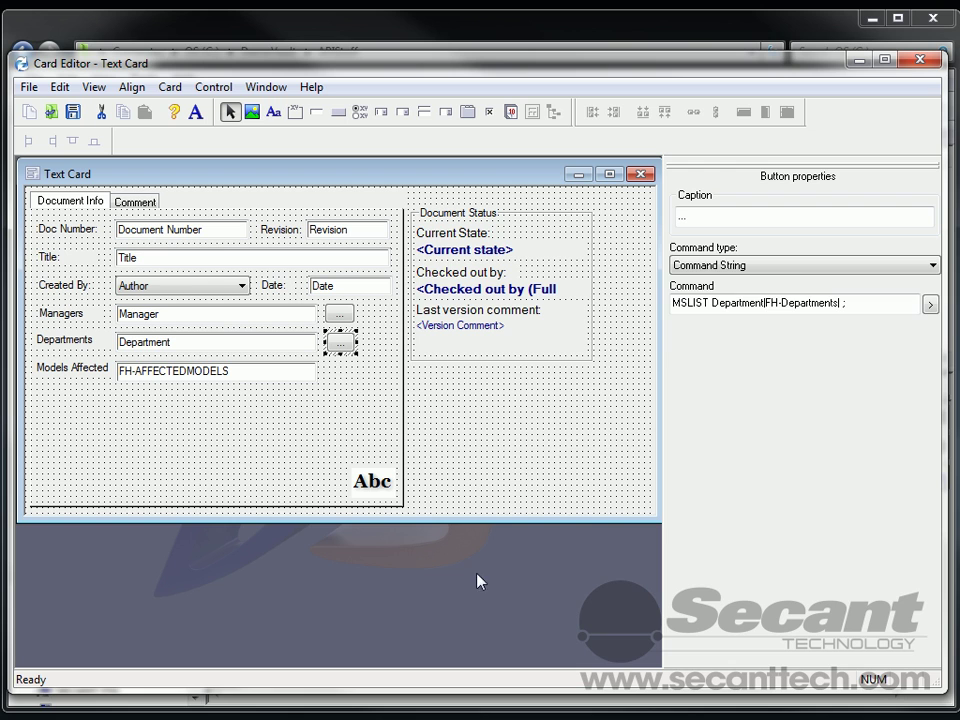
Step: Change the Departments button's command type to Run Add-in in the Card Editor and save the Text Card
{"action": "left_click", "coordinate": [805, 266]}
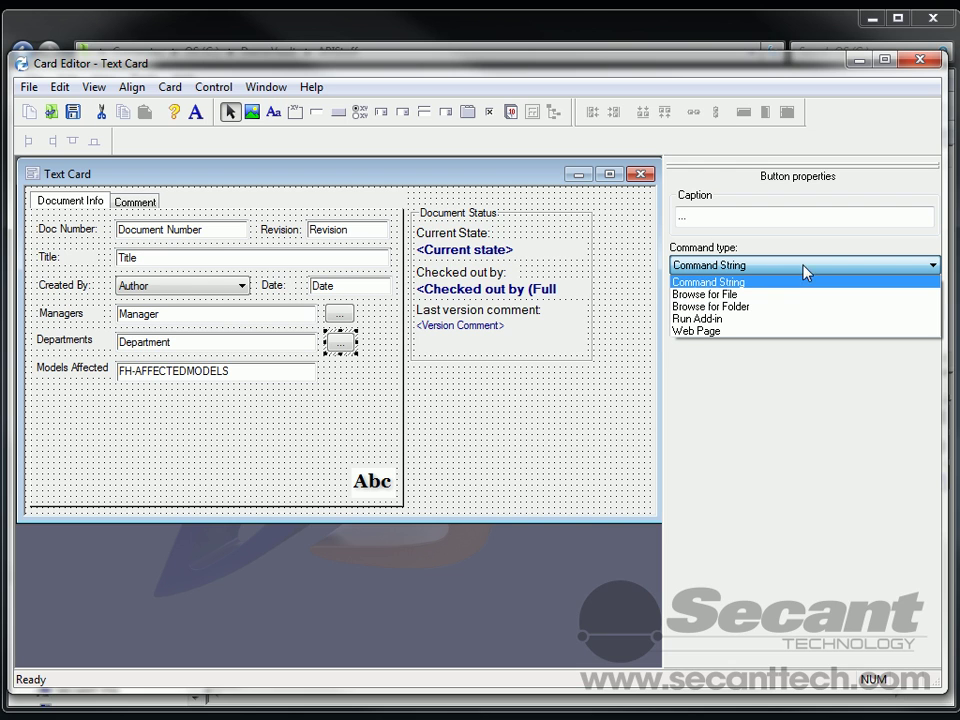
{"action": "left_click", "coordinate": [735, 320]}
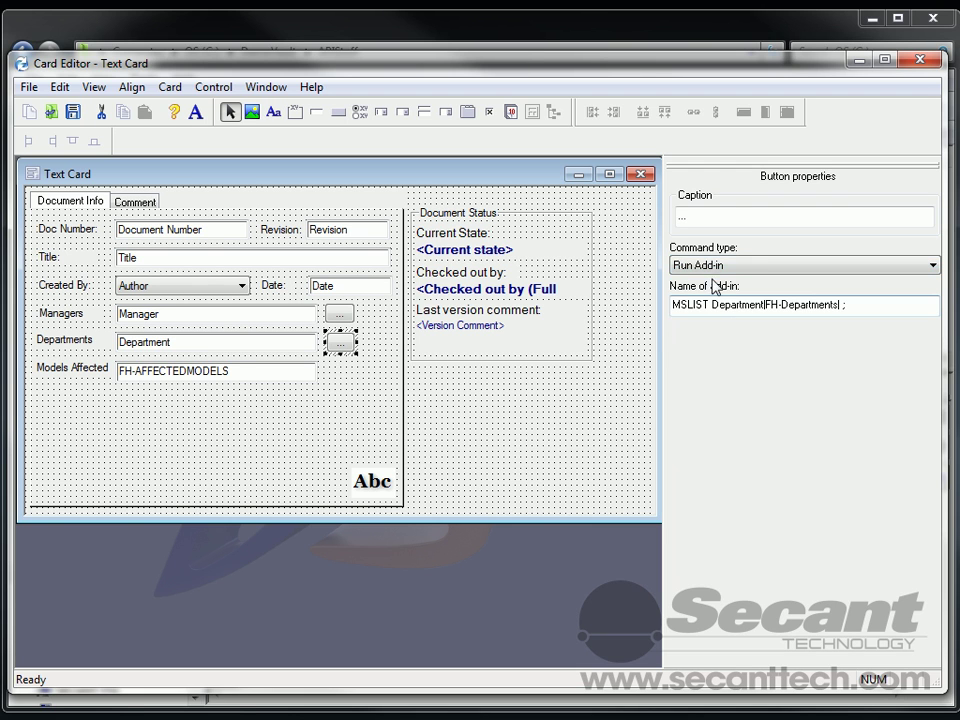
{"action": "left_click", "coordinate": [72, 112]}
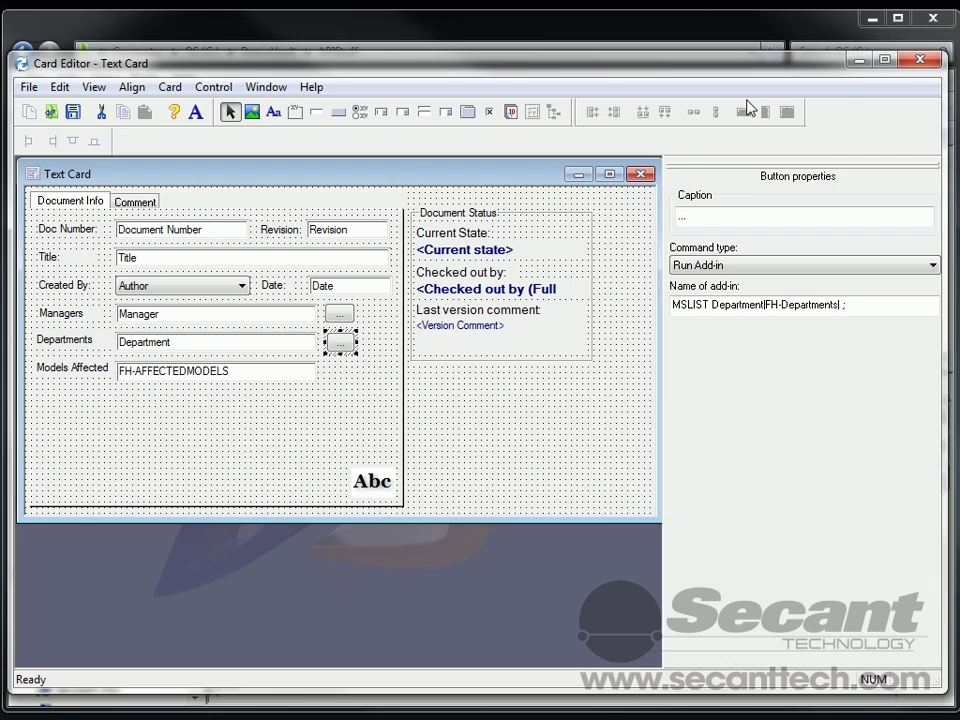
Step: Back in the vault folder, use the Departments list button on page1.txt's data card to choose Documentation and Upholstery
{"action": "left_click", "coordinate": [862, 60]}
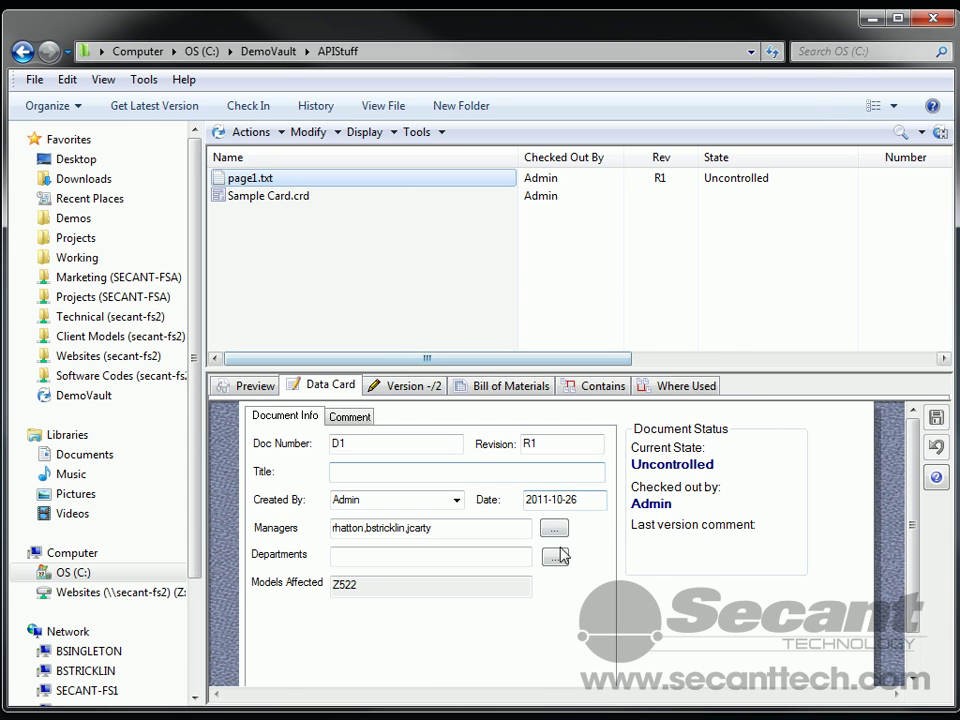
{"action": "left_click", "coordinate": [556, 558]}
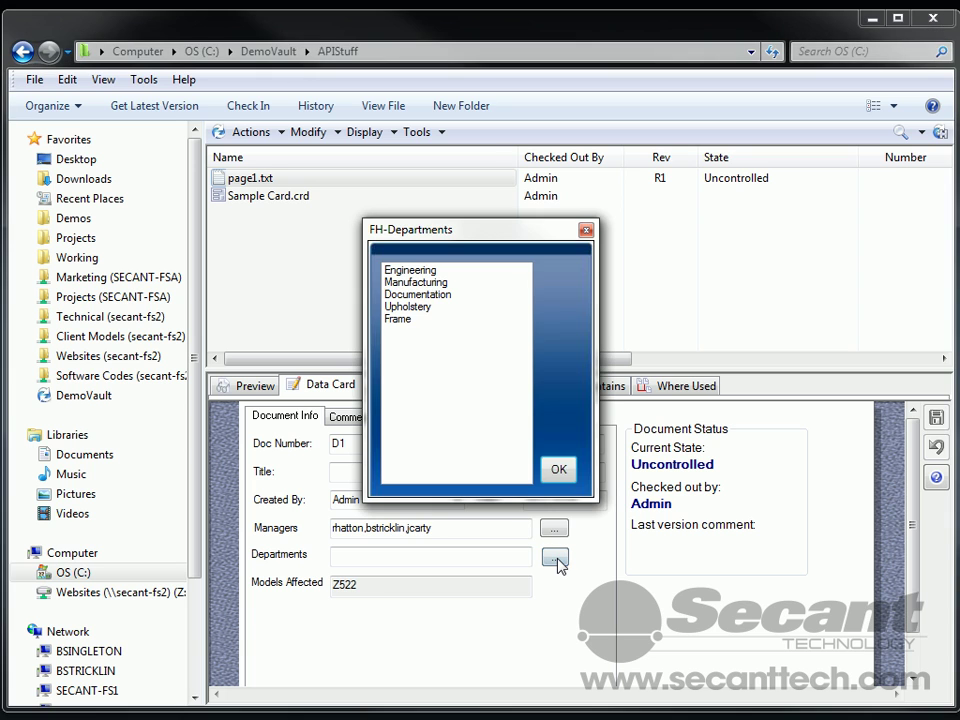
{"action": "left_click", "coordinate": [406, 295]}
{"action": "left_click", "coordinate": [402, 308], "text": "shift"}
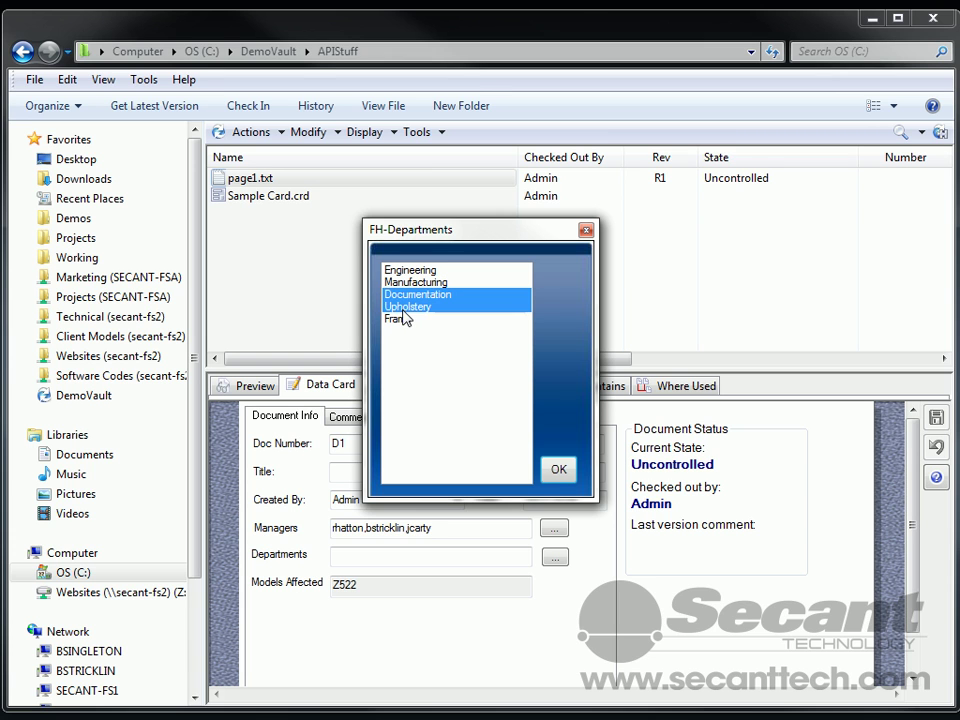
{"action": "left_click", "coordinate": [557, 468]}
{"action": "left_click", "coordinate": [403, 558]}
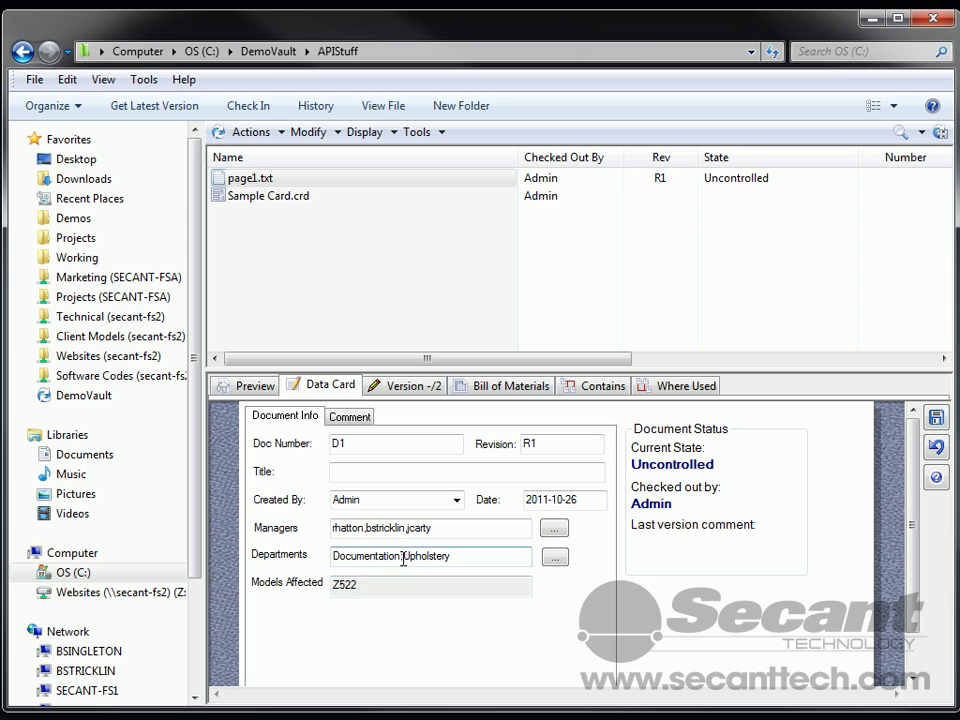
Step: Reopen the Departments list on page1.txt's data card and add Frame to the selection
{"action": "left_click", "coordinate": [556, 557]}
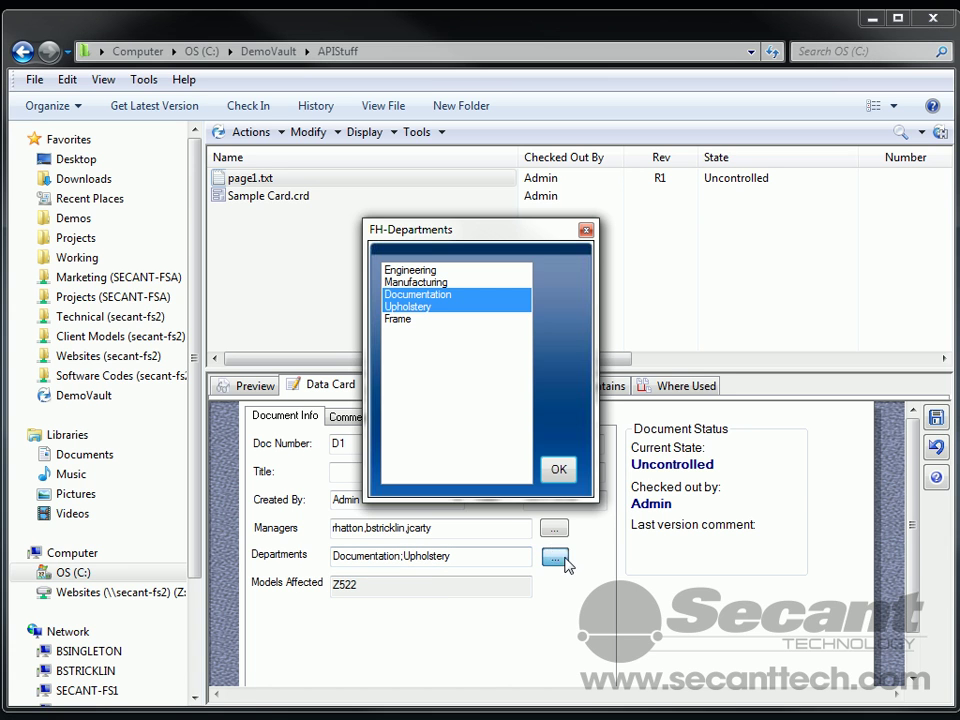
{"action": "left_click", "coordinate": [421, 320], "text": "ctrl"}
{"action": "left_click", "coordinate": [557, 469]}
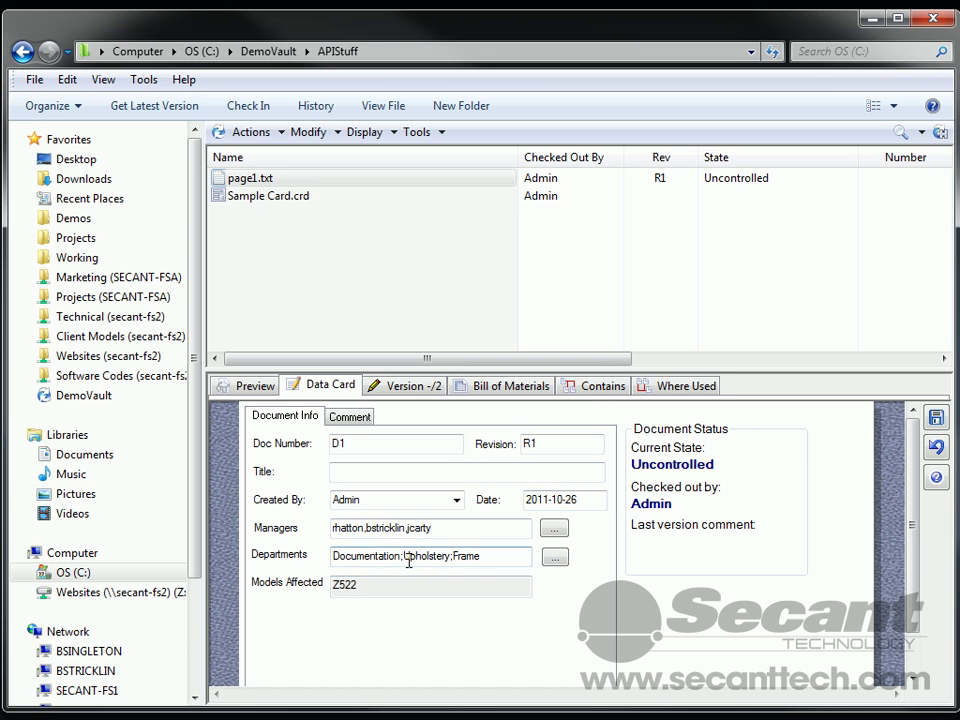
Step: In the Card Editor, add a button captioned Models beside the Models Affected field, with command type Run Add-in and add-in name MSLIST
{"action": "left_click", "coordinate": [461, 589]}
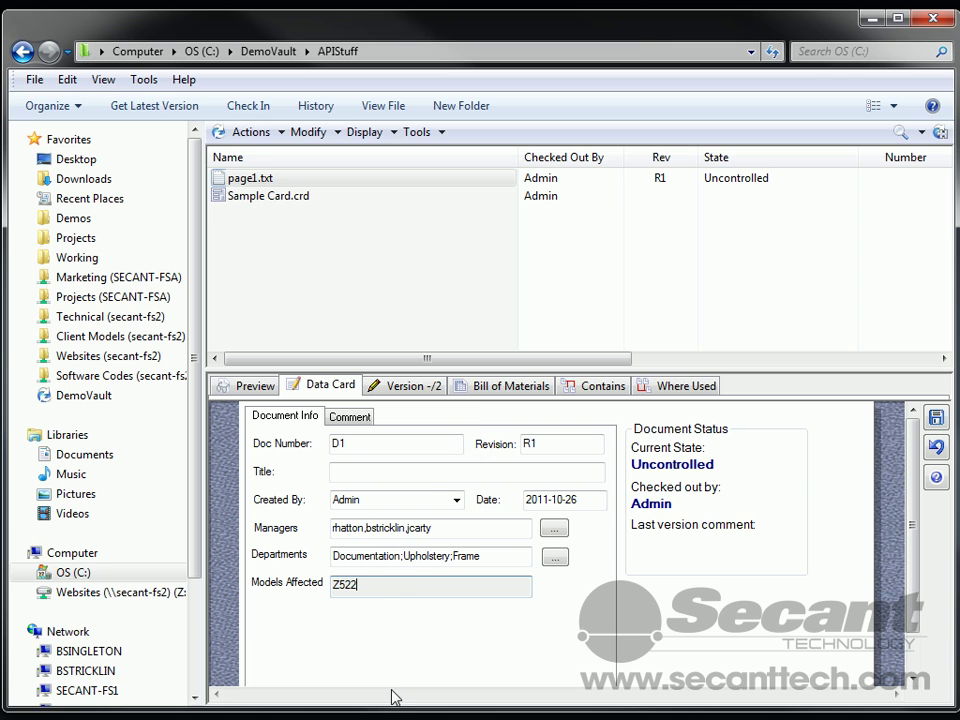
{"action": "left_click_drag", "start_coordinate": [512, 368], "coordinate": [509, 271]}
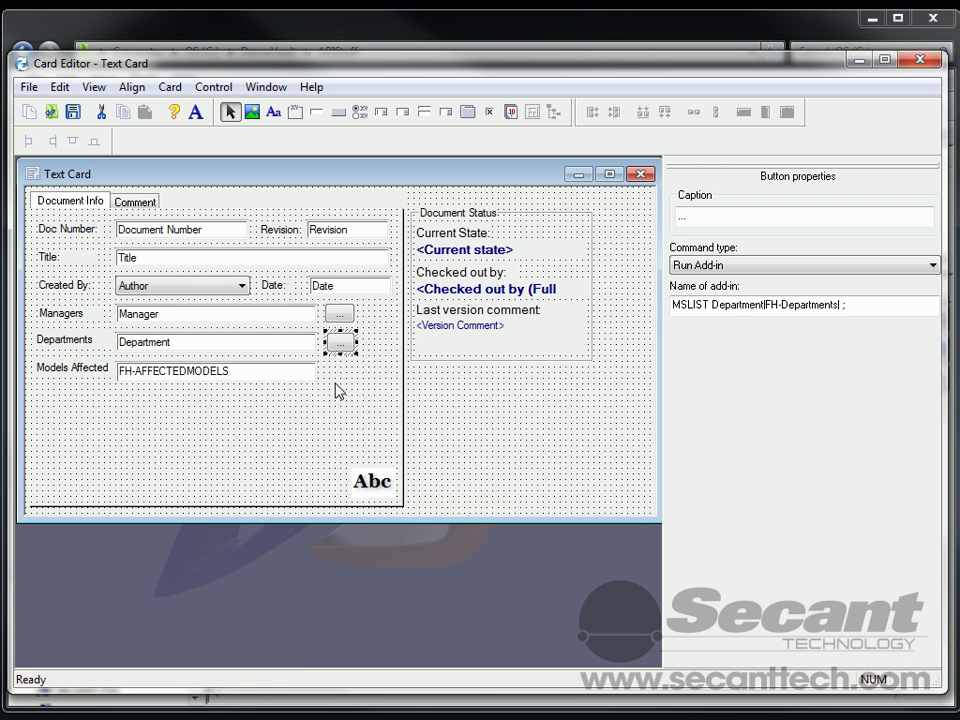
{"action": "left_click", "coordinate": [338, 112]}
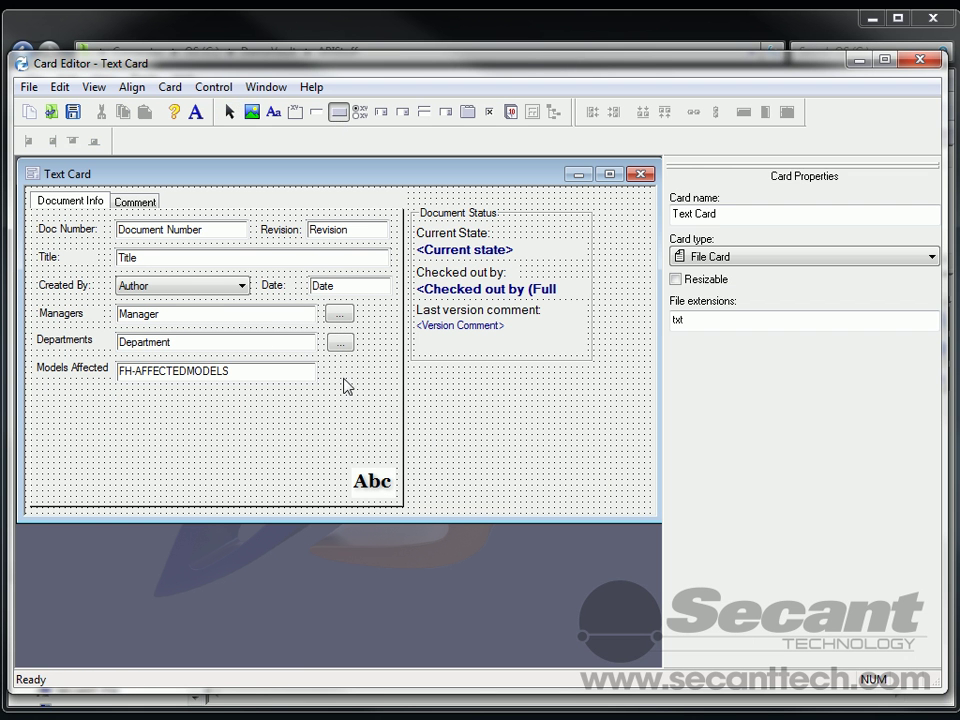
{"action": "left_click_drag", "start_coordinate": [328, 363], "coordinate": [387, 389]}
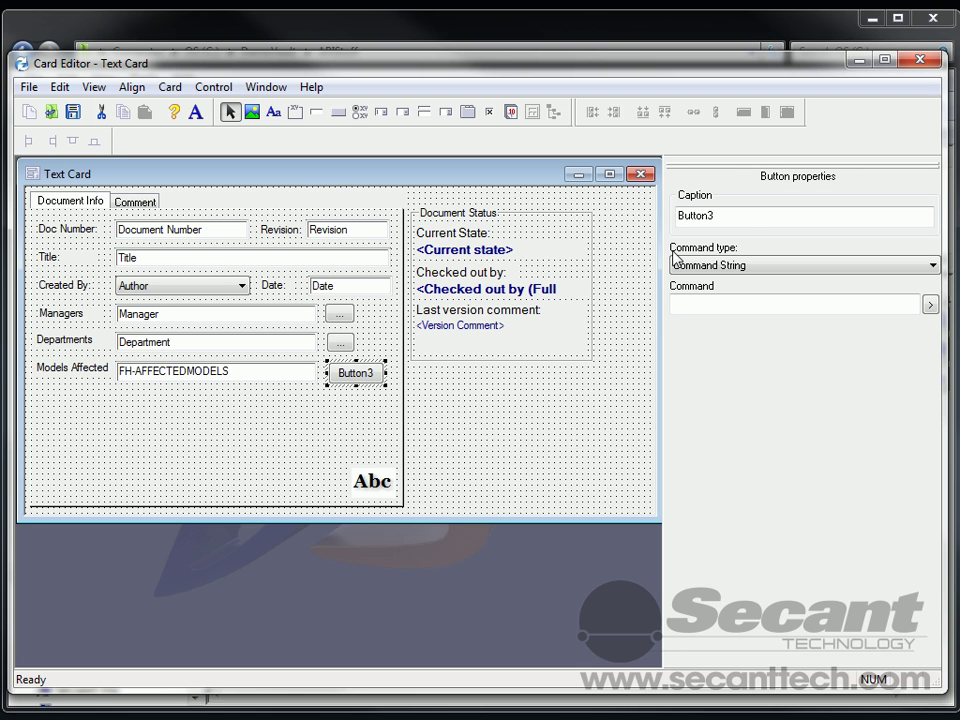
{"action": "double_click", "coordinate": [739, 221]}
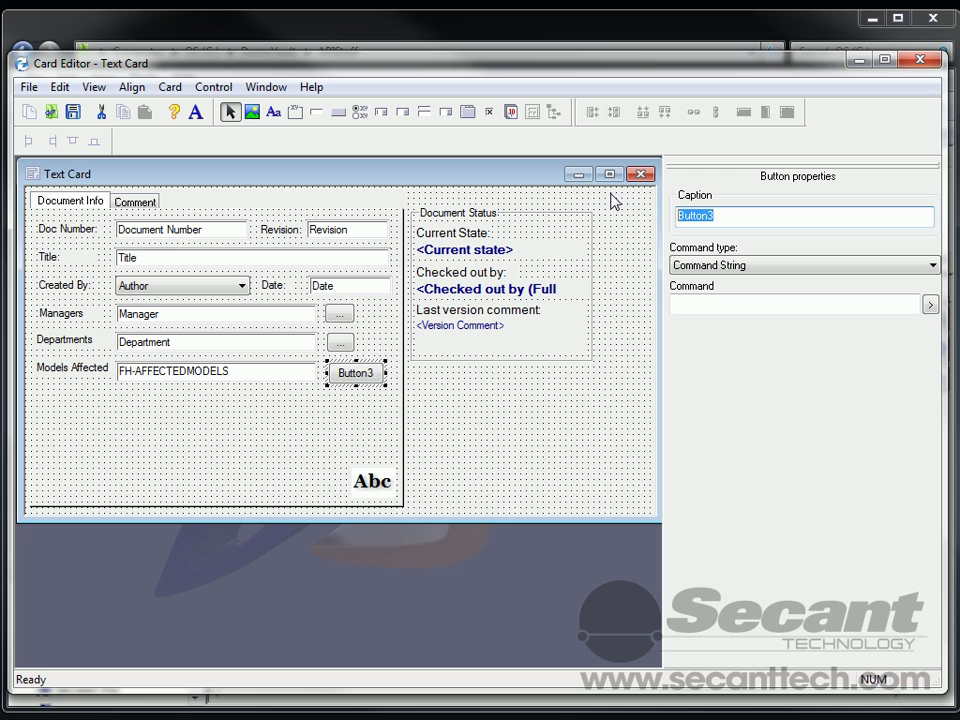
{"action": "type", "text": "Models"}
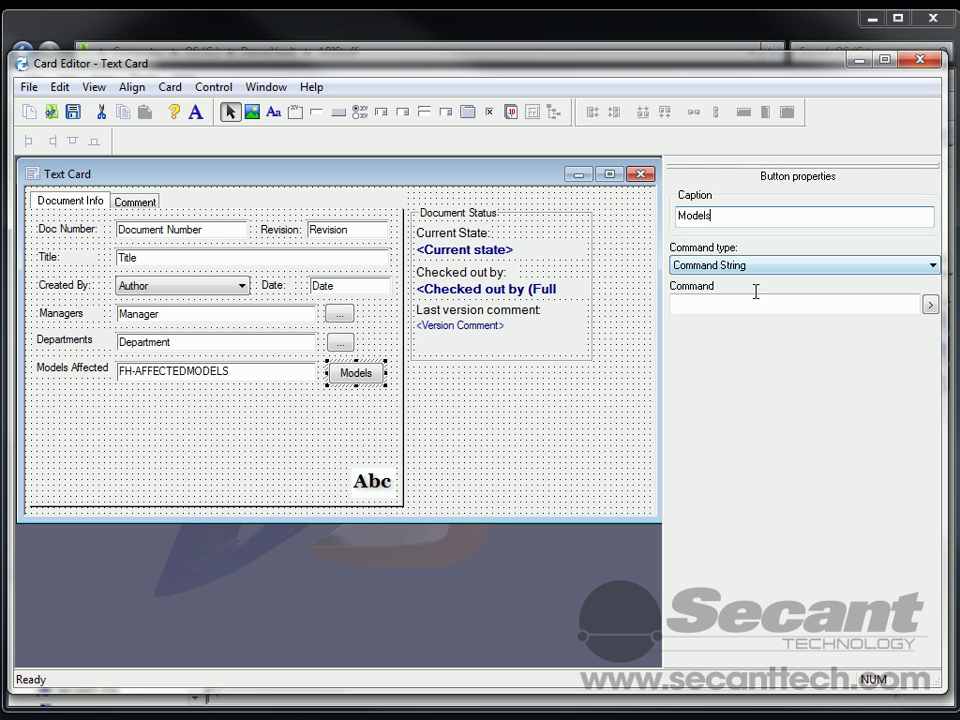
{"action": "left_click", "coordinate": [738, 265]}
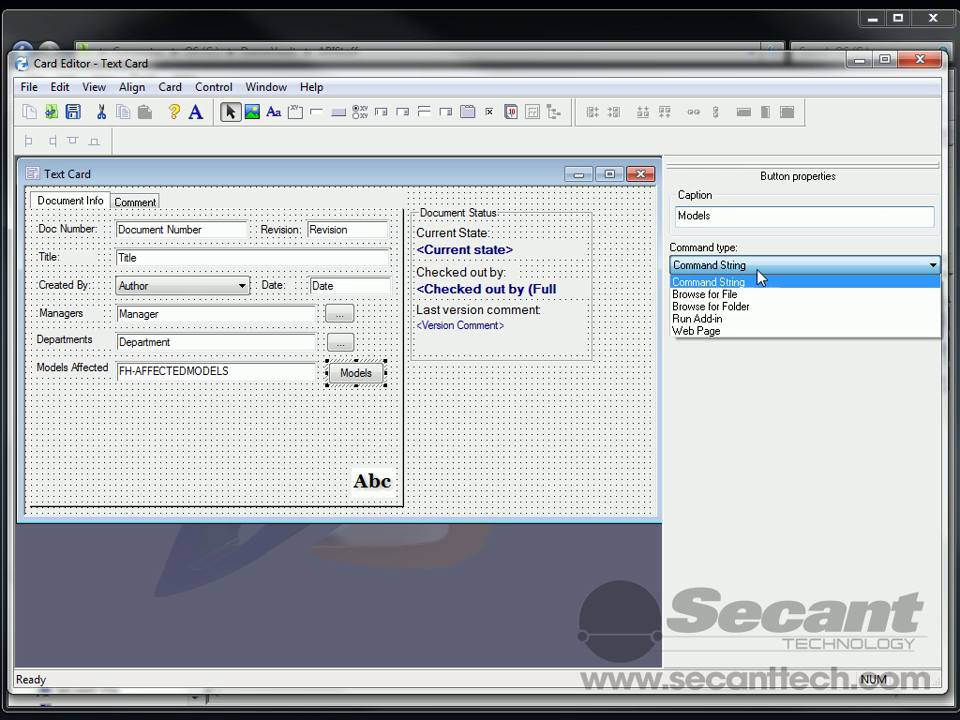
{"action": "left_click", "coordinate": [722, 318]}
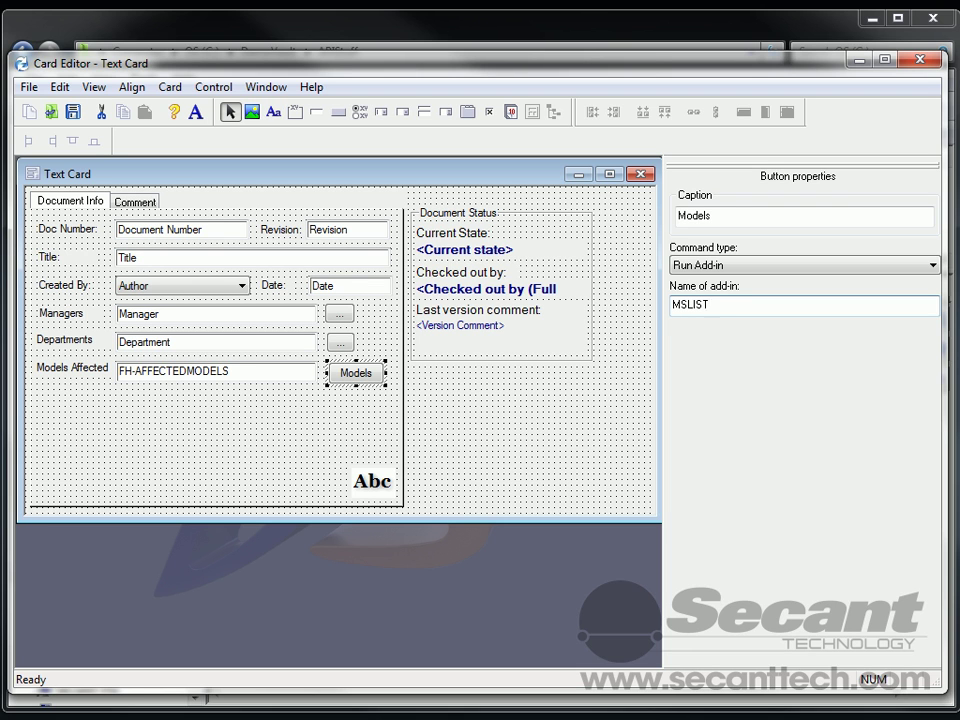
Step: Copy the Models Affected field's variable name and append FH-AFFECTEDMODELS to the Models button's MSLIST command
{"action": "left_click", "coordinate": [245, 371]}
{"action": "left_click", "coordinate": [773, 232]}
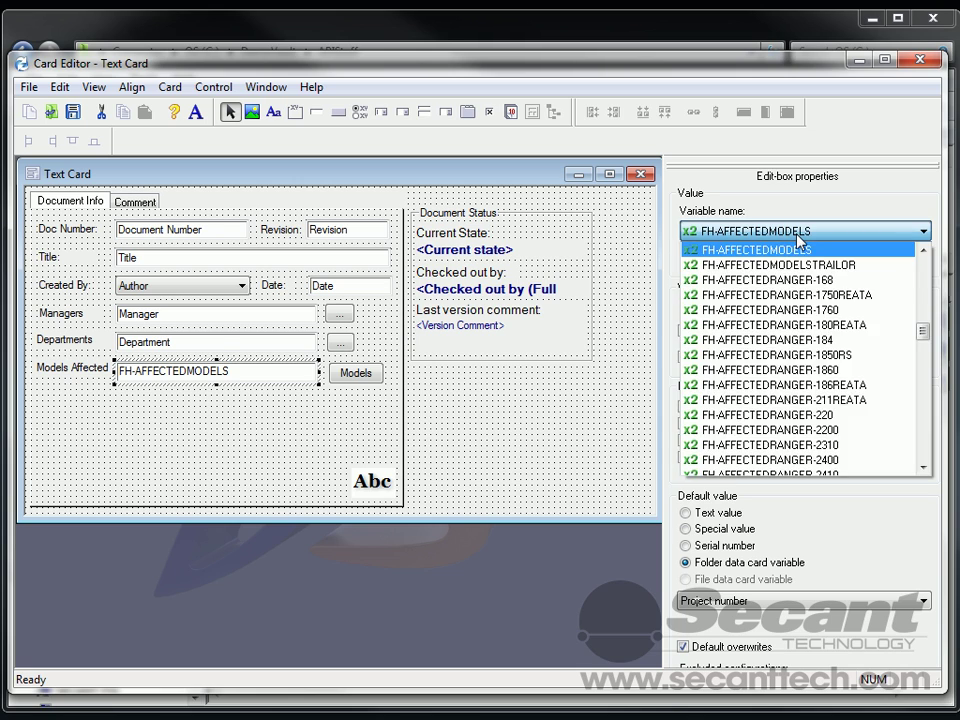
{"action": "left_click", "coordinate": [760, 247]}
{"action": "left_click", "coordinate": [848, 257]}
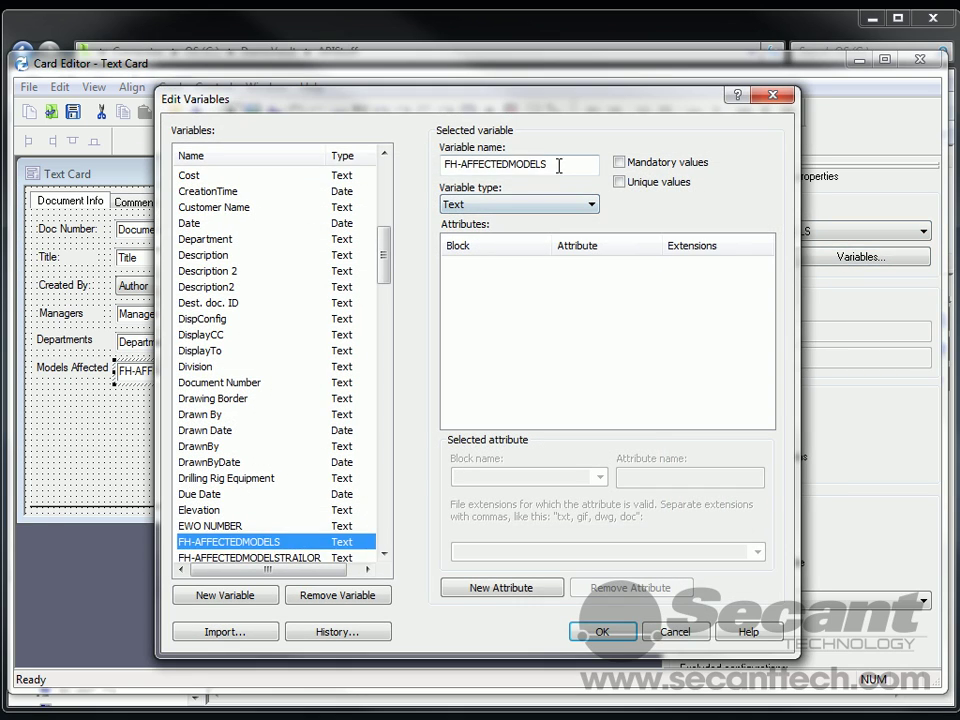
{"action": "left_click", "coordinate": [676, 629]}
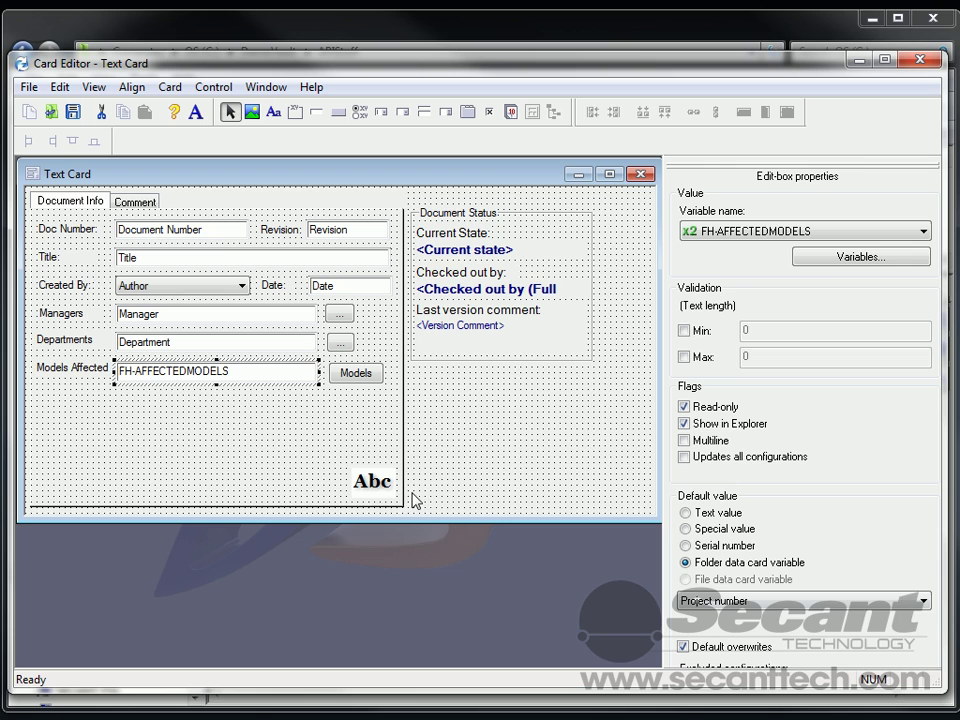
{"action": "left_click", "coordinate": [345, 378]}
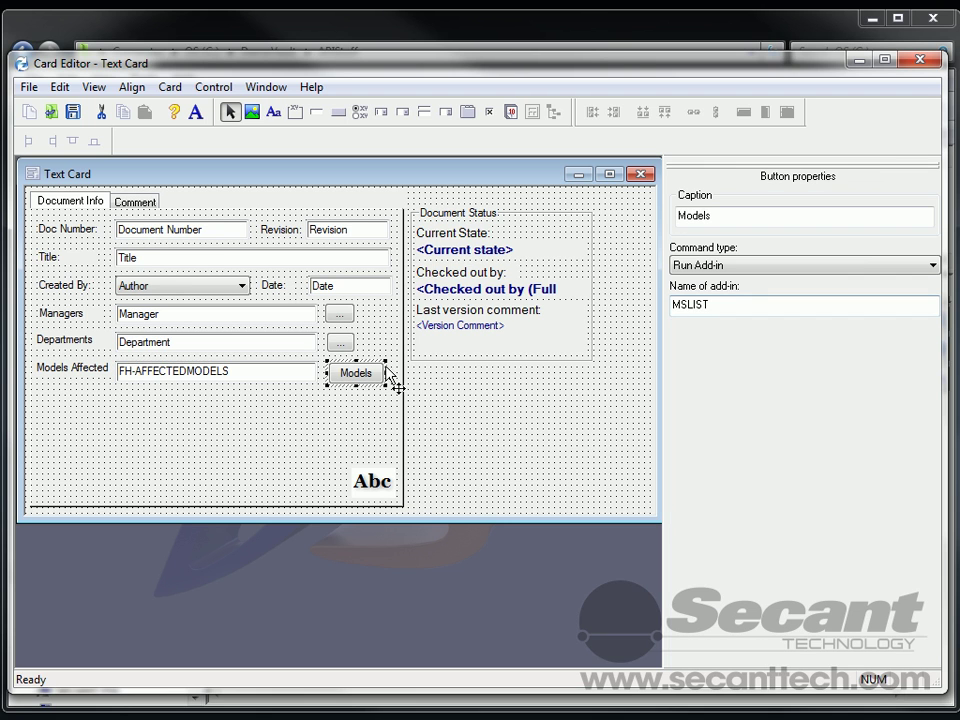
{"action": "left_click", "coordinate": [748, 306]}
{"action": "type", "text": "FH-AFFECTEDMODELS"}
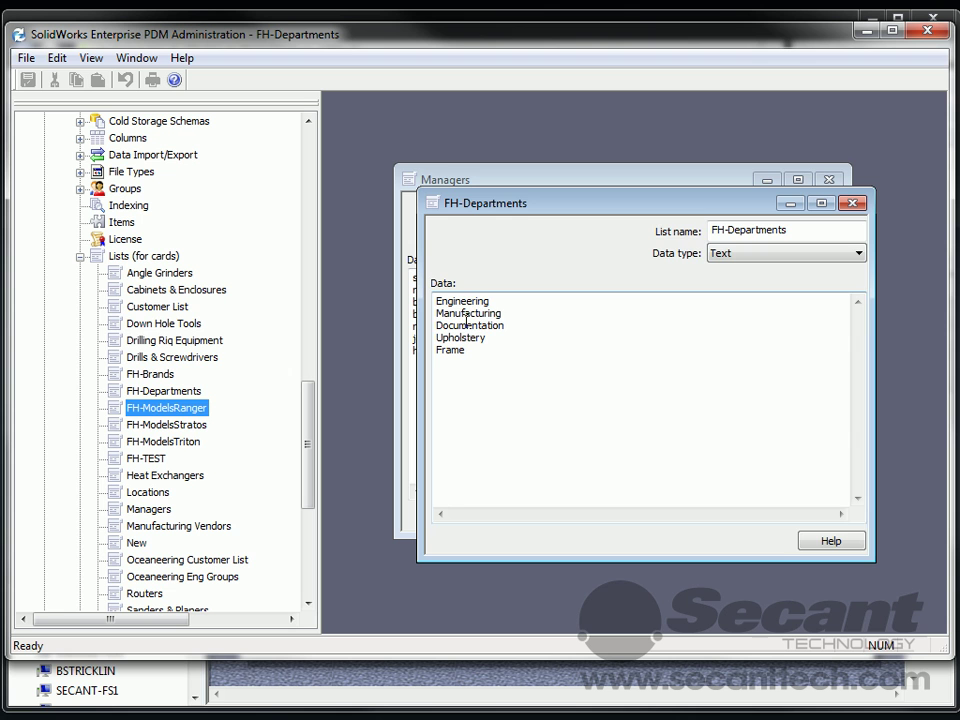
Step: Get the FH-ModelsRanger list name from the Administration tool and complete the Models button's command as "MSLIST FH-AFFECTEDMODELS|FH-ModelsRanger| CRLF"
{"action": "double_click", "coordinate": [168, 408]}
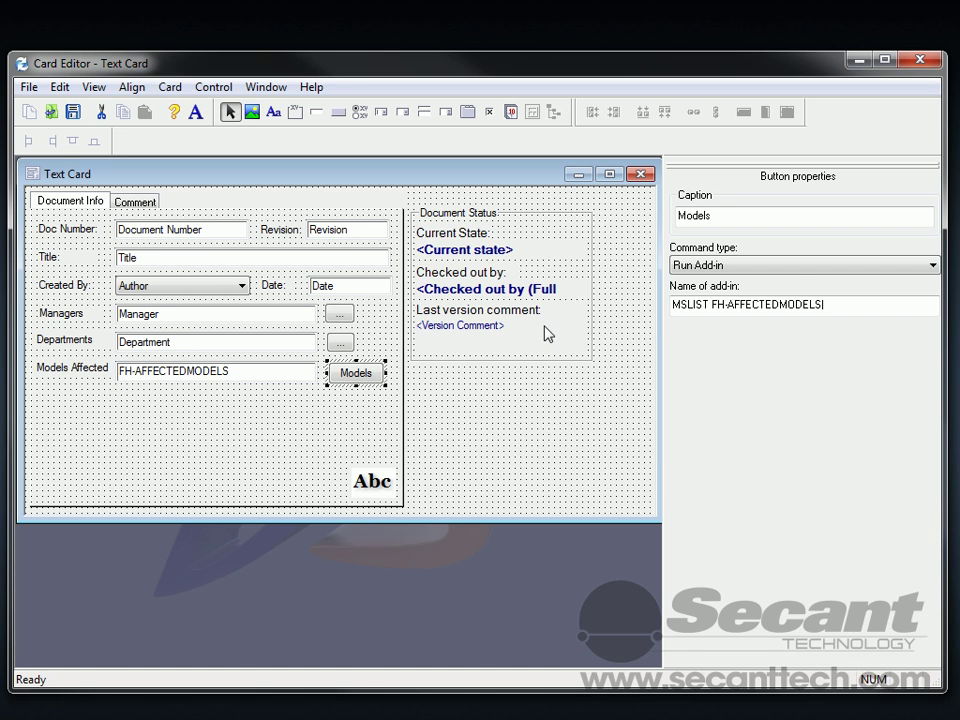
{"action": "type", "text": "|FH-ModelsRanger"}
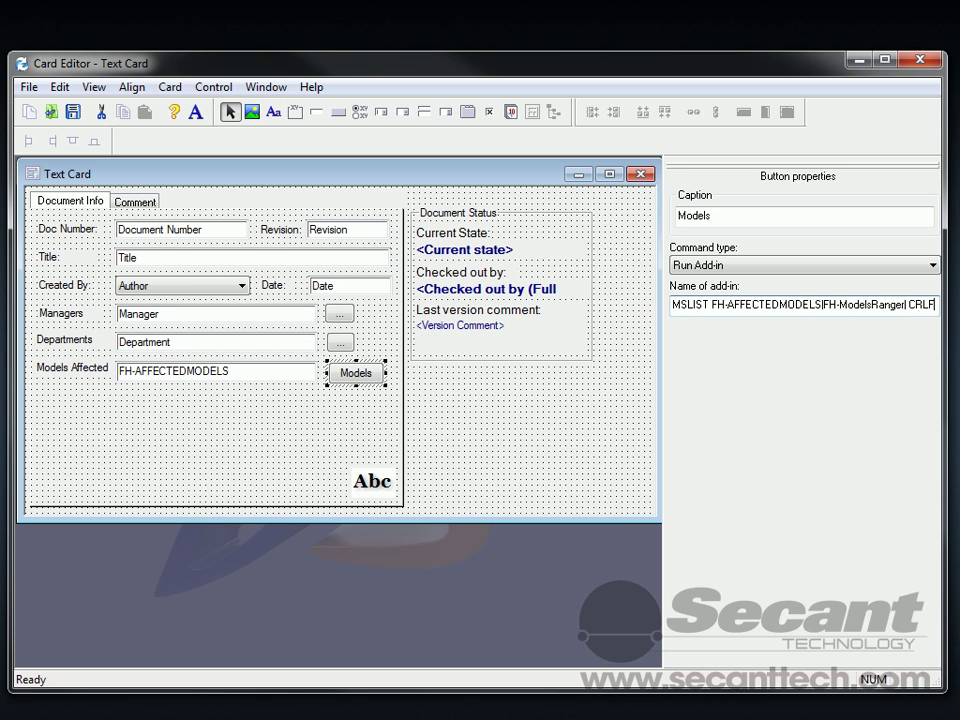
Step: Stretch the Models Affected edit box down to the lower edge of the Document Info page, make it Multiline, and save the Text Card
{"action": "left_click", "coordinate": [259, 377]}
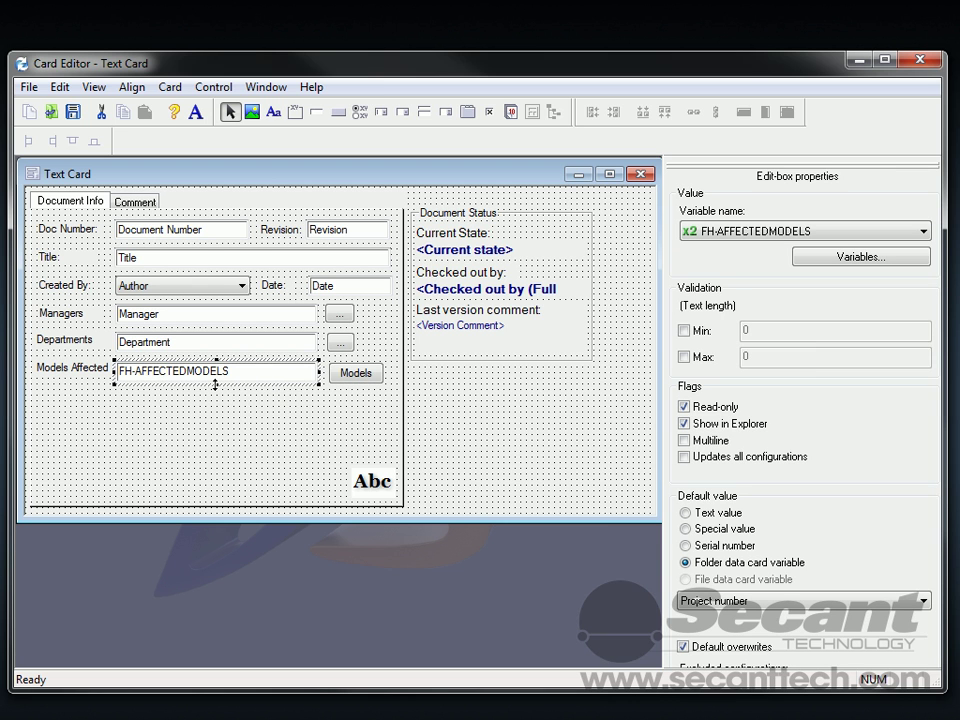
{"action": "left_click_drag", "start_coordinate": [222, 382], "coordinate": [223, 494]}
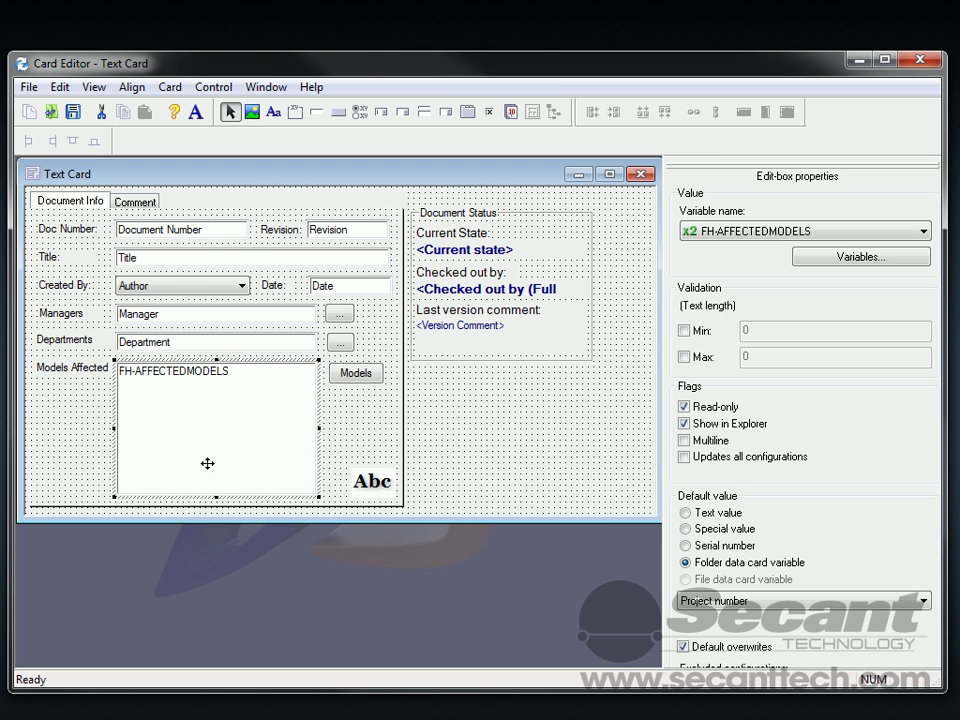
{"action": "left_click", "coordinate": [688, 442]}
{"action": "left_click", "coordinate": [72, 111]}
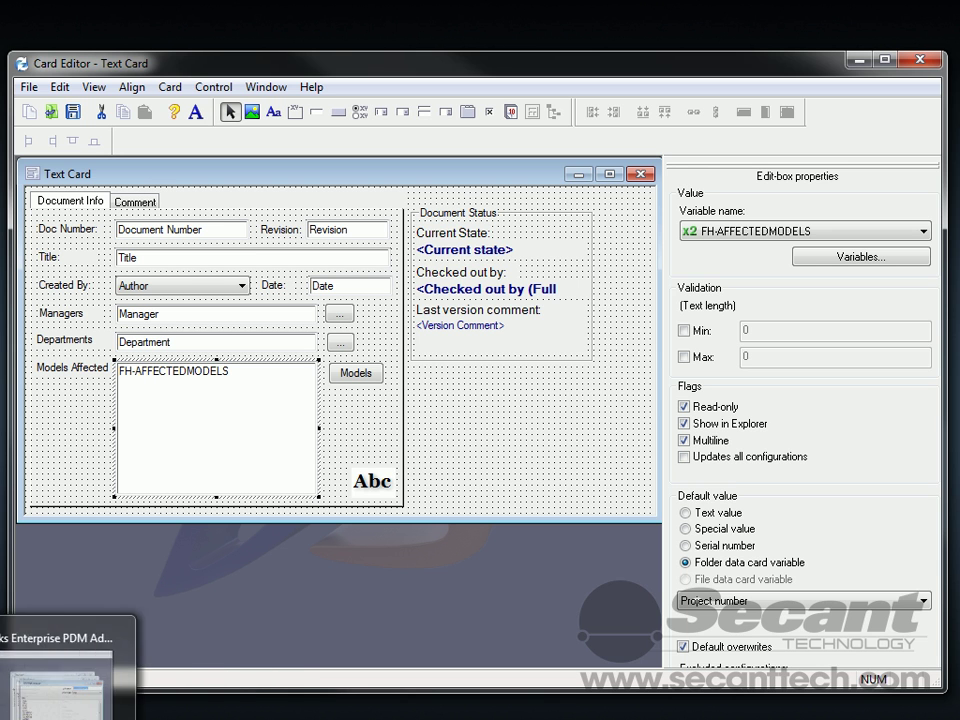
Step: Return to the vault folder and reload page1.txt's data card, discarding its unsaved changes
{"action": "left_click", "coordinate": [30, 700]}
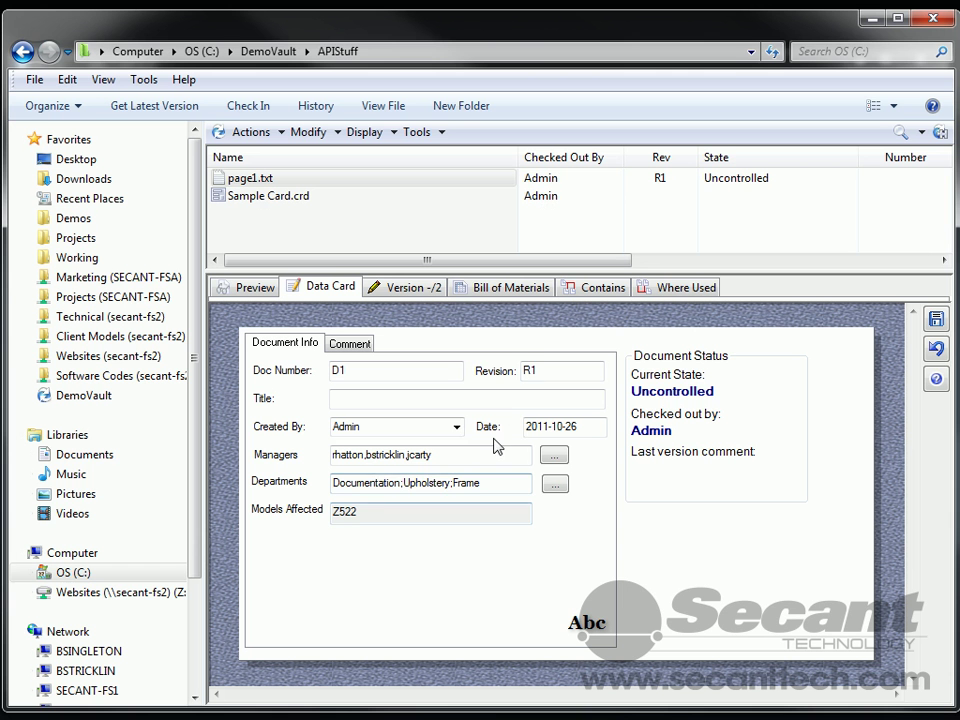
{"action": "left_click", "coordinate": [265, 195]}
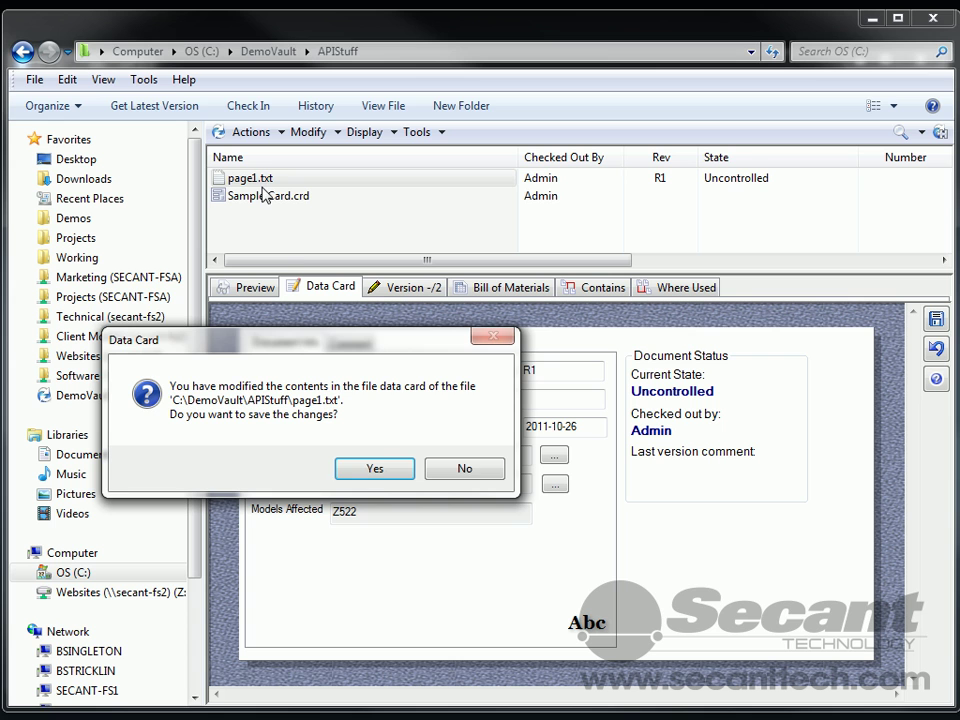
{"action": "left_click", "coordinate": [452, 470]}
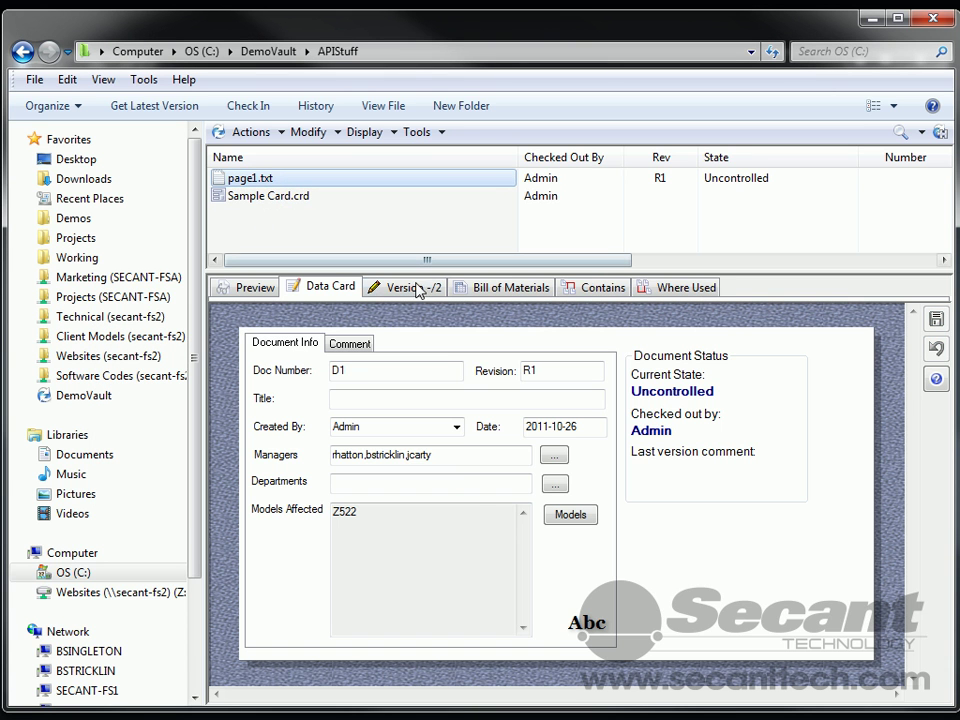
Step: Fill page1.txt's Departments field with Documentation and Upholstery from its list button
{"action": "left_click", "coordinate": [555, 484]}
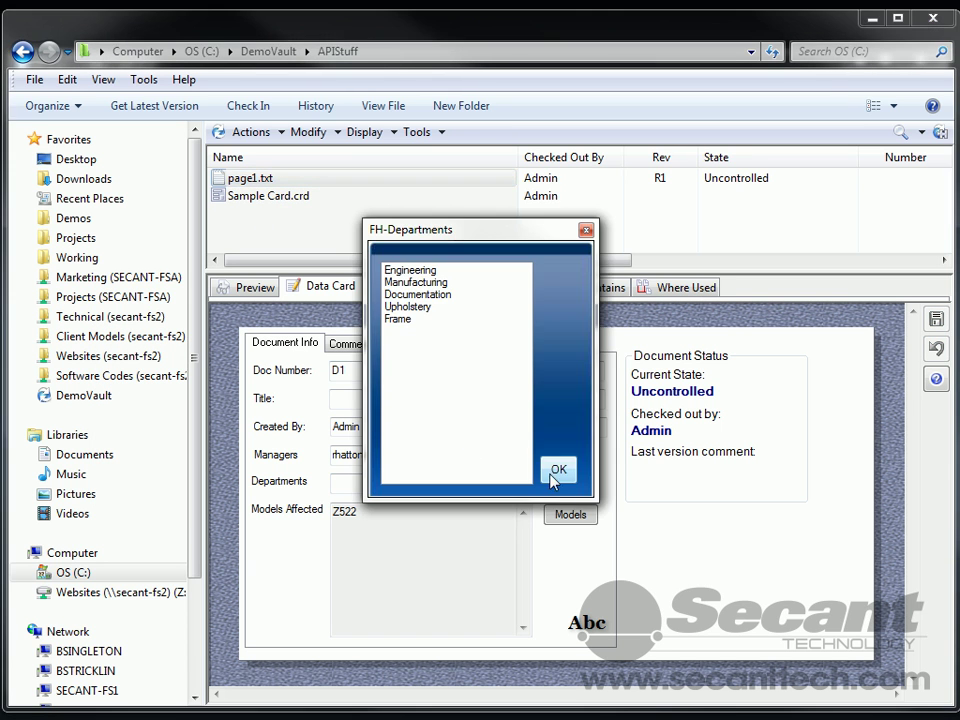
{"action": "left_click", "coordinate": [408, 296]}
{"action": "left_click", "coordinate": [410, 307], "text": "ctrl"}
{"action": "left_click", "coordinate": [556, 469]}
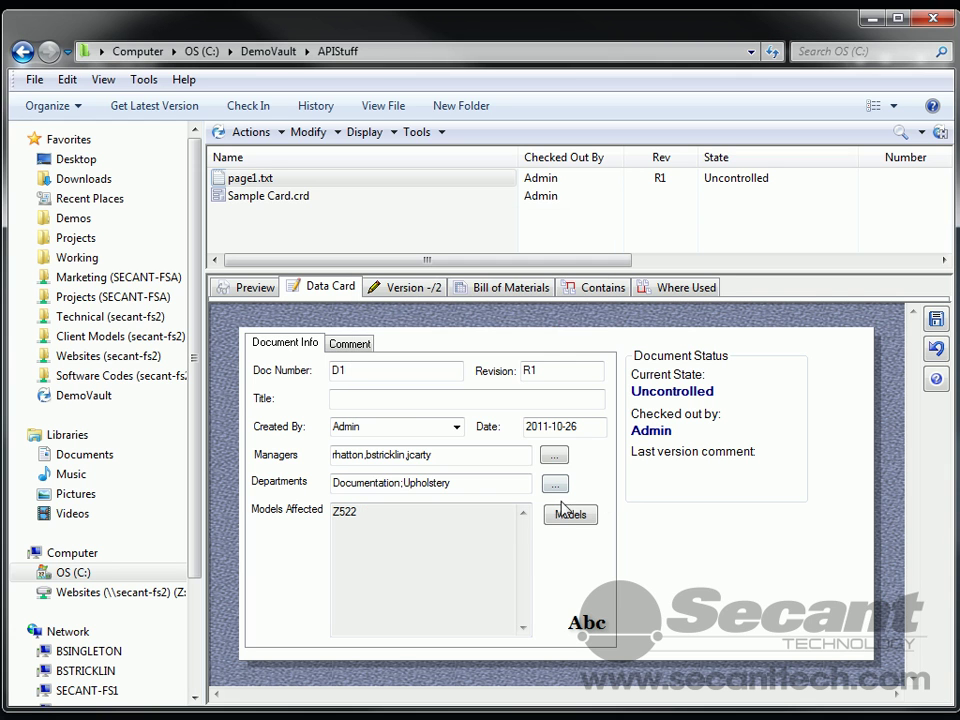
Step: Use the Models button to add Z521 and Z520 alongside Z522 in the Models Affected field
{"action": "left_click", "coordinate": [570, 515]}
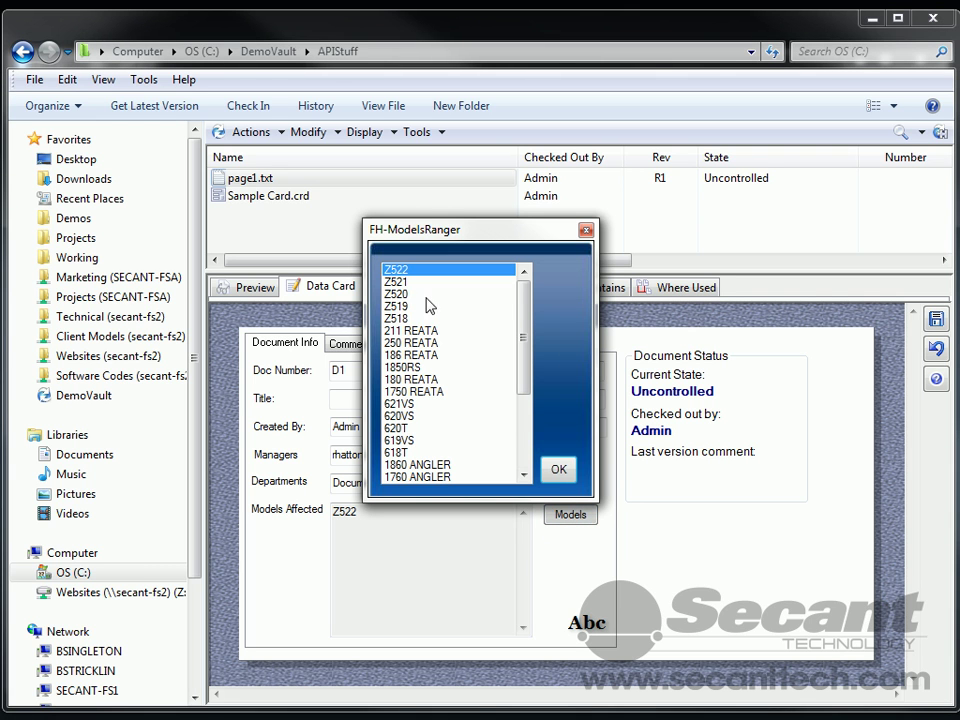
{"action": "left_click", "coordinate": [397, 294], "text": "shift"}
{"action": "left_click", "coordinate": [556, 469]}
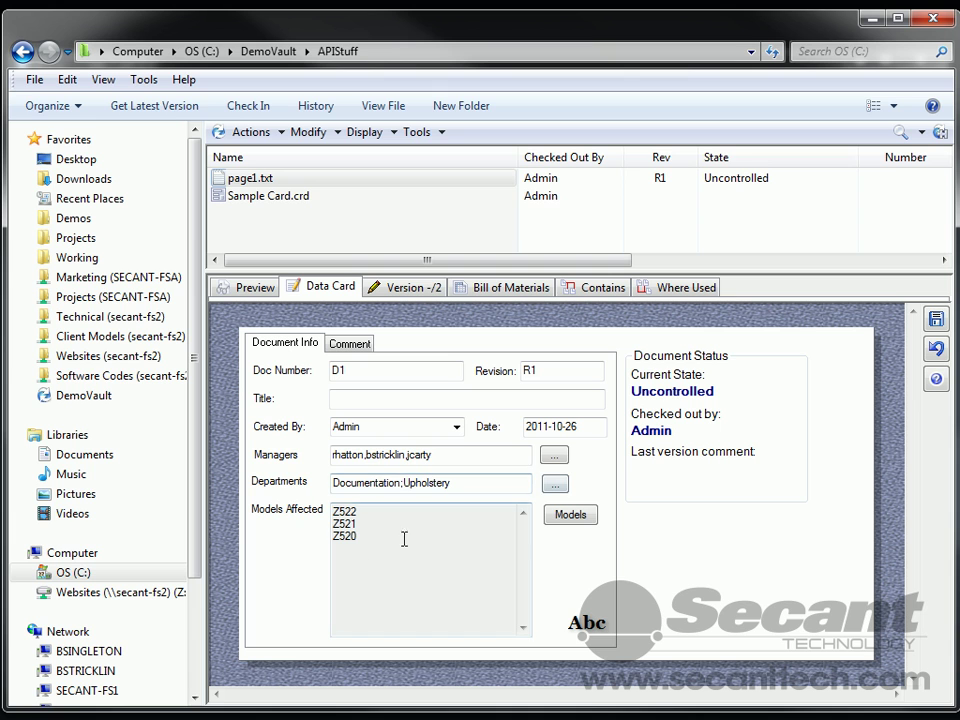
Step: Add 250 REATA, 186 REATA, 180 REATA and 1750 REATA to Models Affected, save the data card and reselect page1.txt
{"action": "left_click", "coordinate": [569, 519]}
{"action": "left_click", "coordinate": [418, 342], "text": "ctrl"}
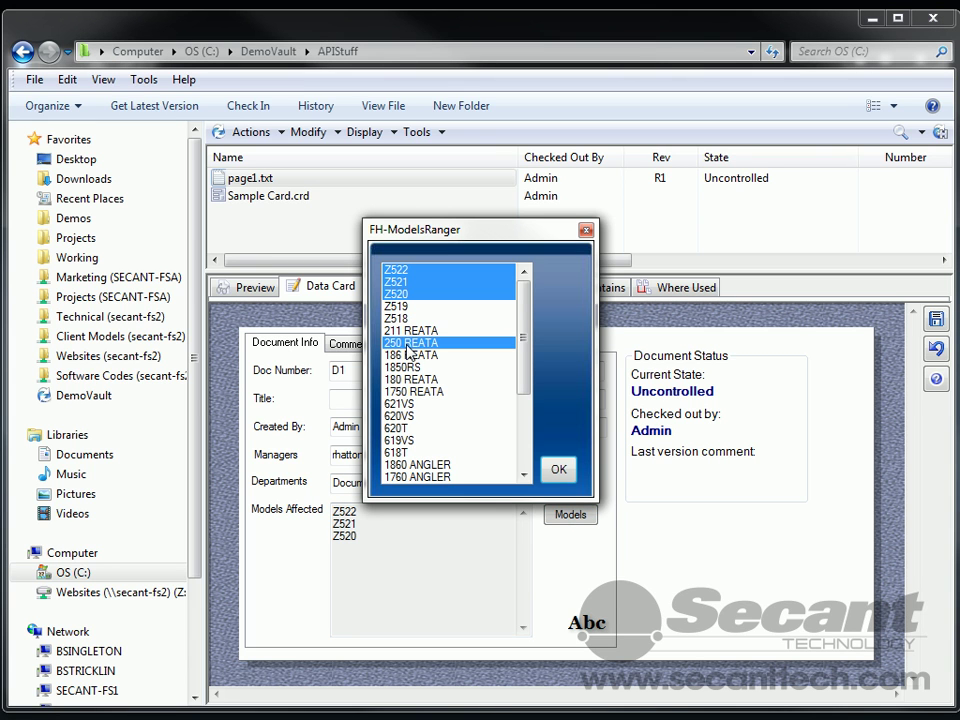
{"action": "left_click", "coordinate": [420, 355], "text": "ctrl"}
{"action": "left_click", "coordinate": [422, 379], "text": "ctrl"}
{"action": "left_click", "coordinate": [420, 391], "text": "ctrl"}
{"action": "left_click", "coordinate": [558, 469]}
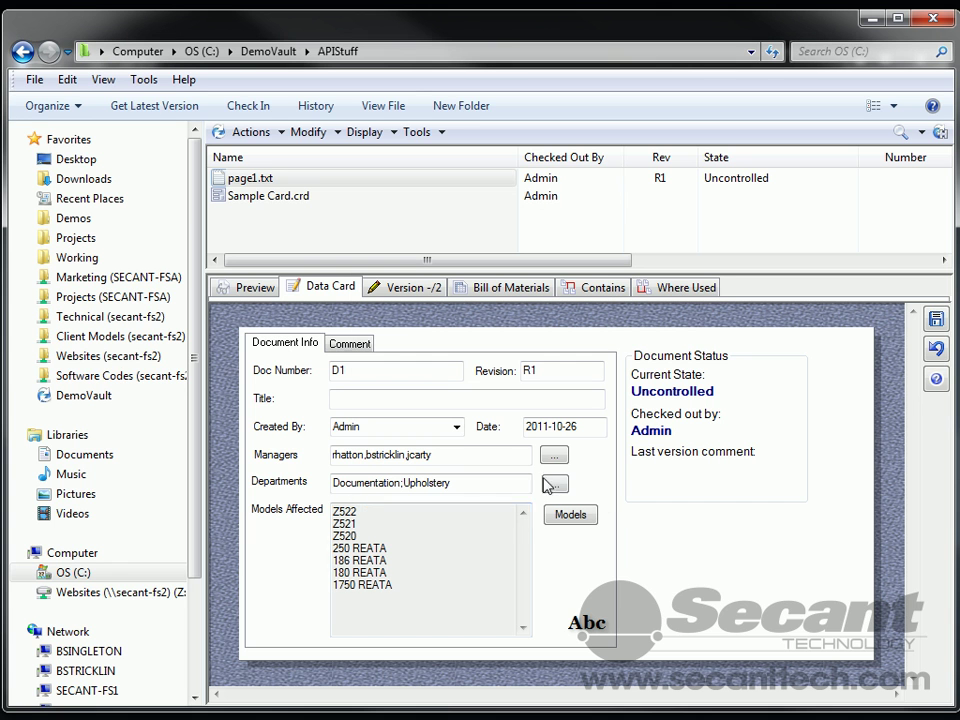
{"action": "key", "text": "ctrl+s"}
{"action": "left_click", "coordinate": [254, 181]}
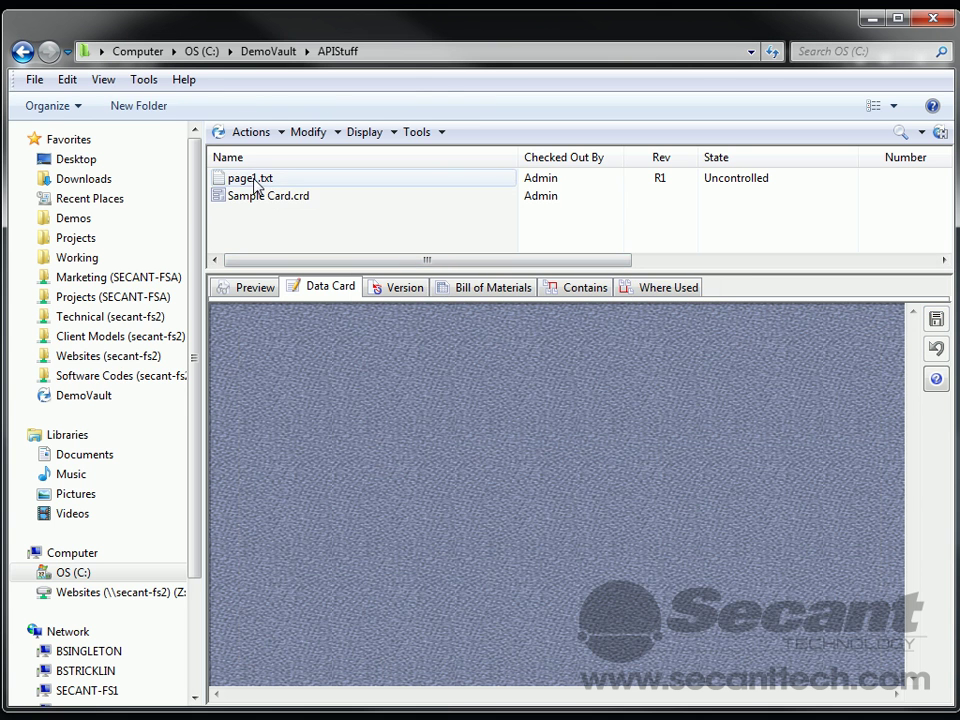